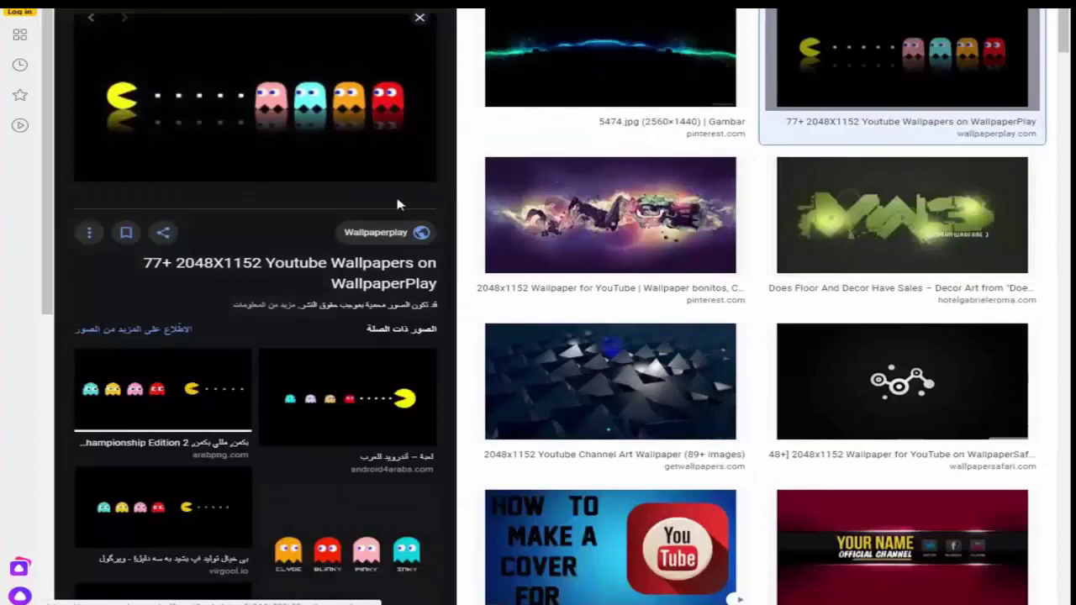
- Open the Pac-Man wallpaper at full size and save it as a JPEG image named 16466
right_click(352, 109)
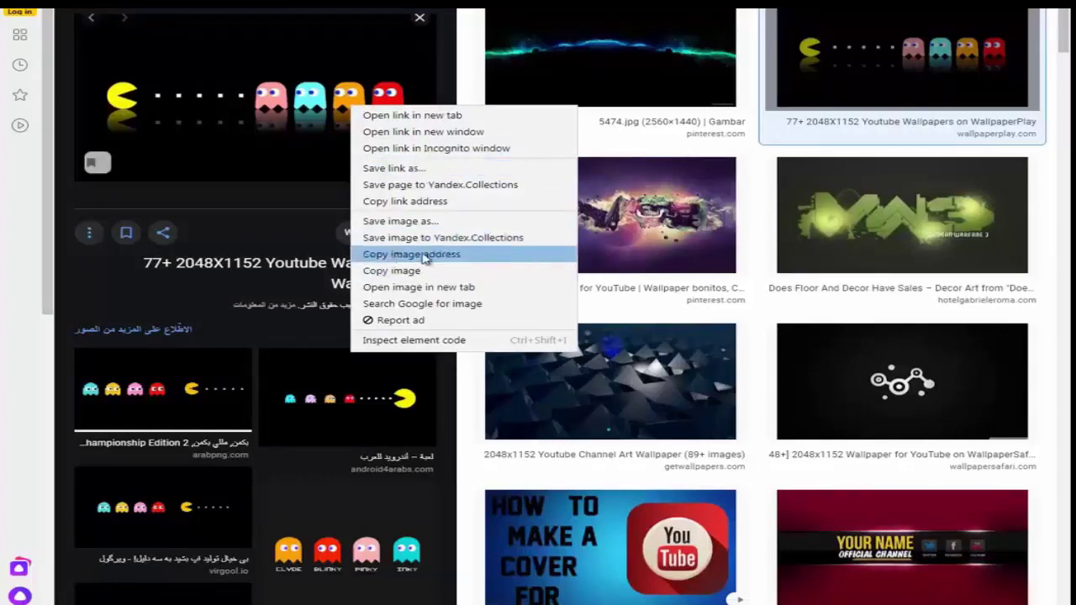
left_click(444, 288)
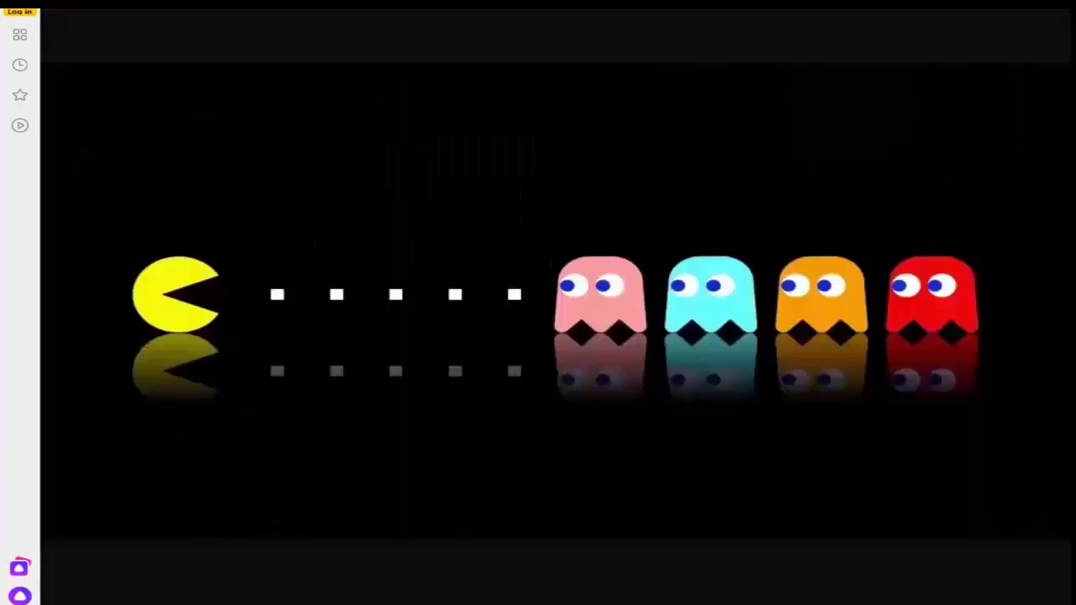
right_click(514, 327)
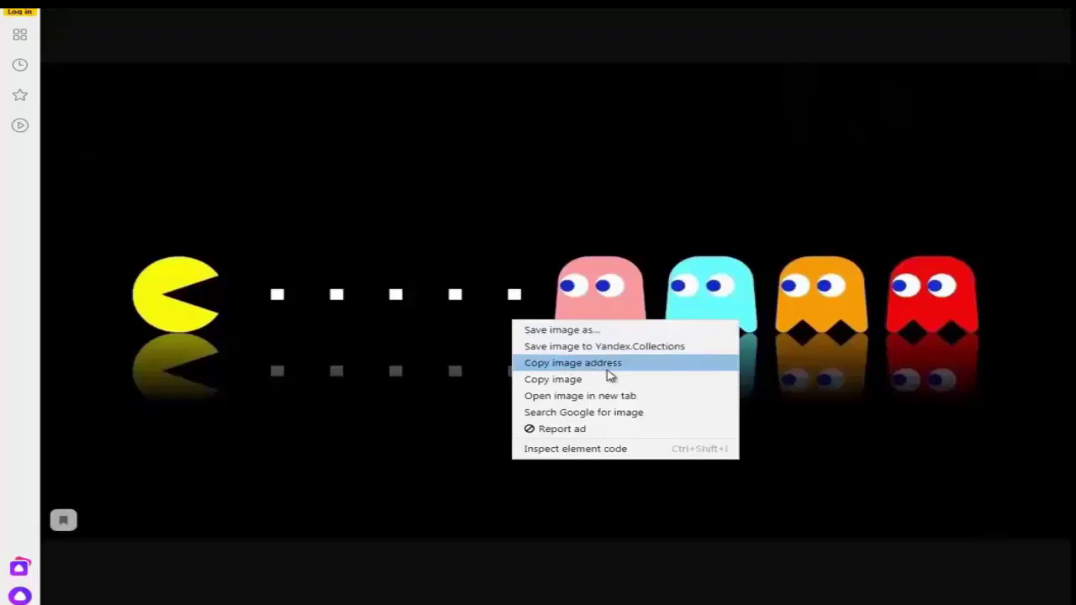
left_click(568, 330)
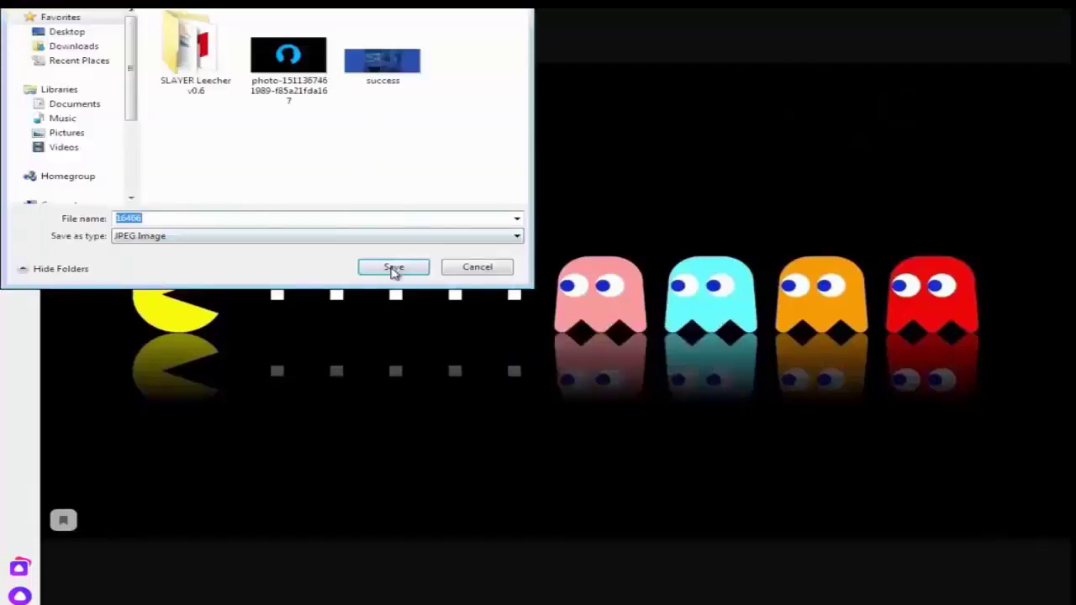
left_click(393, 267)
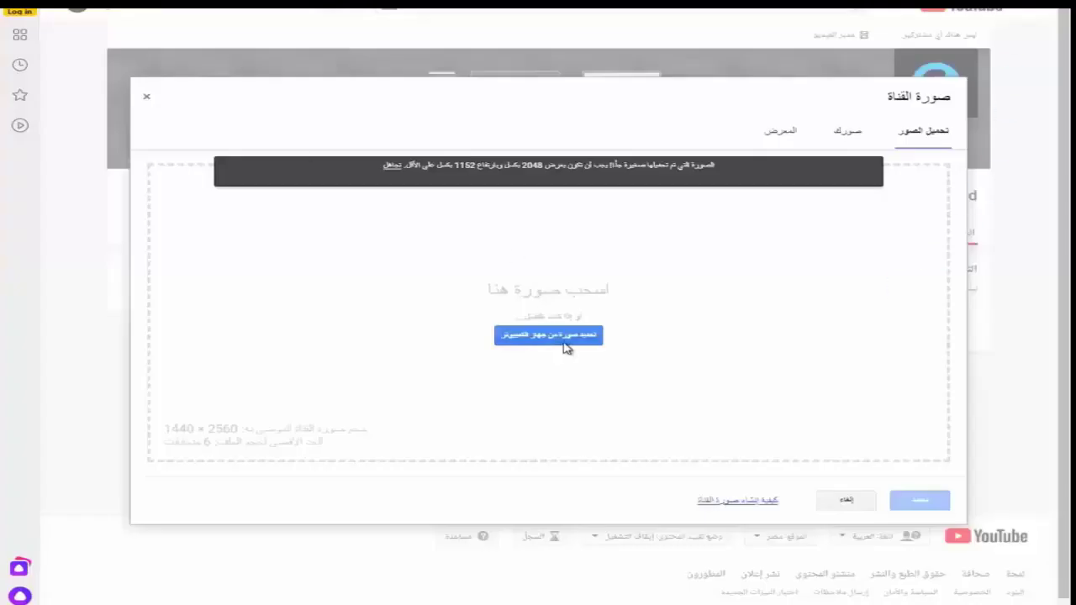
- Upload the image 16466 as the YouTube channel art, apply it and view the channel as a current subscriber
left_click(564, 338)
double_click(311, 74)
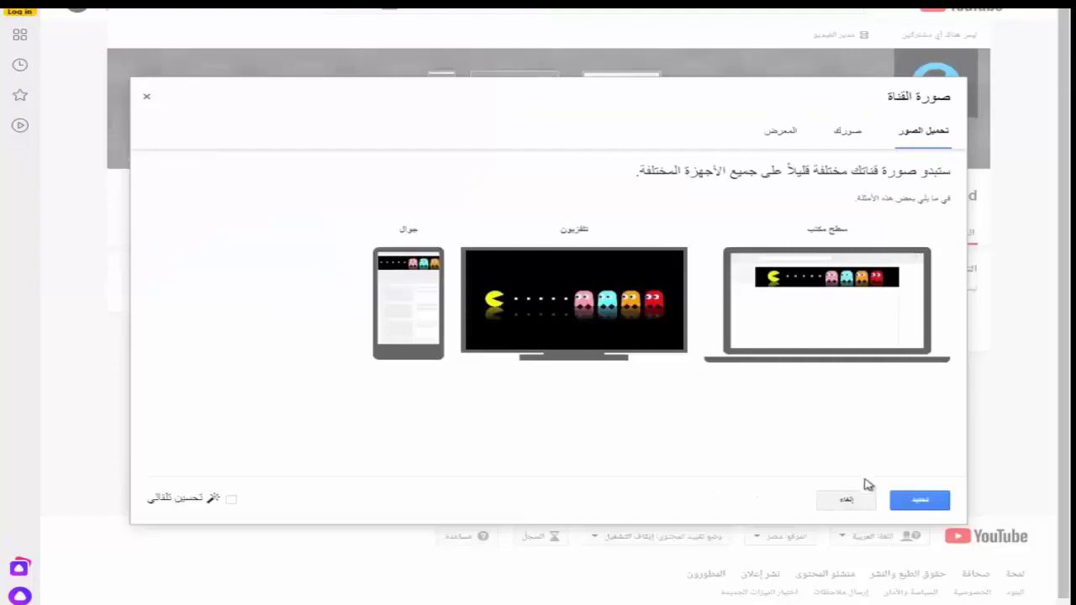
left_click(921, 501)
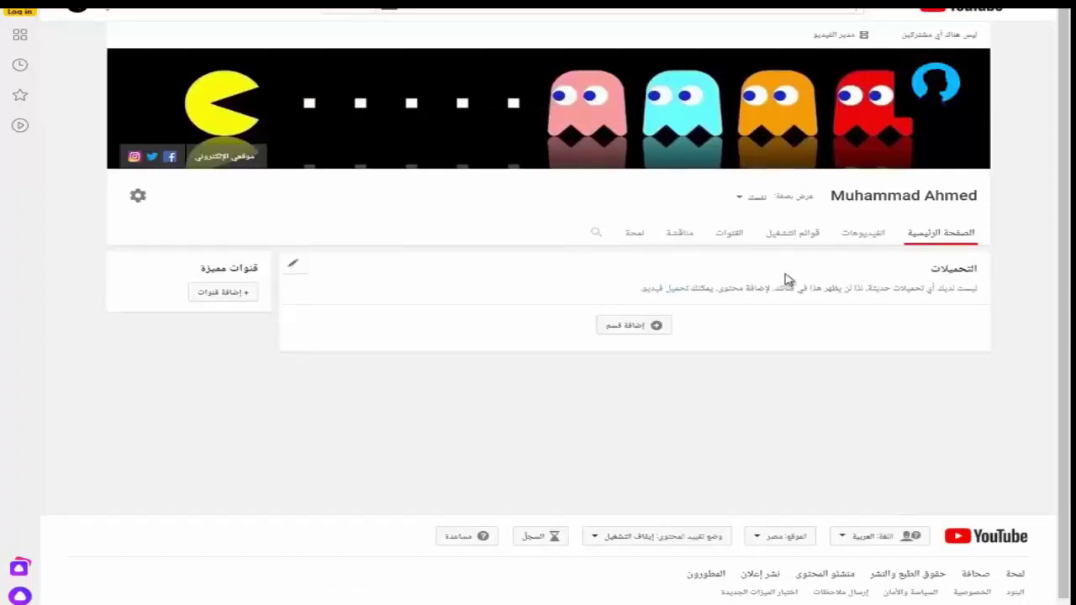
left_click(761, 199)
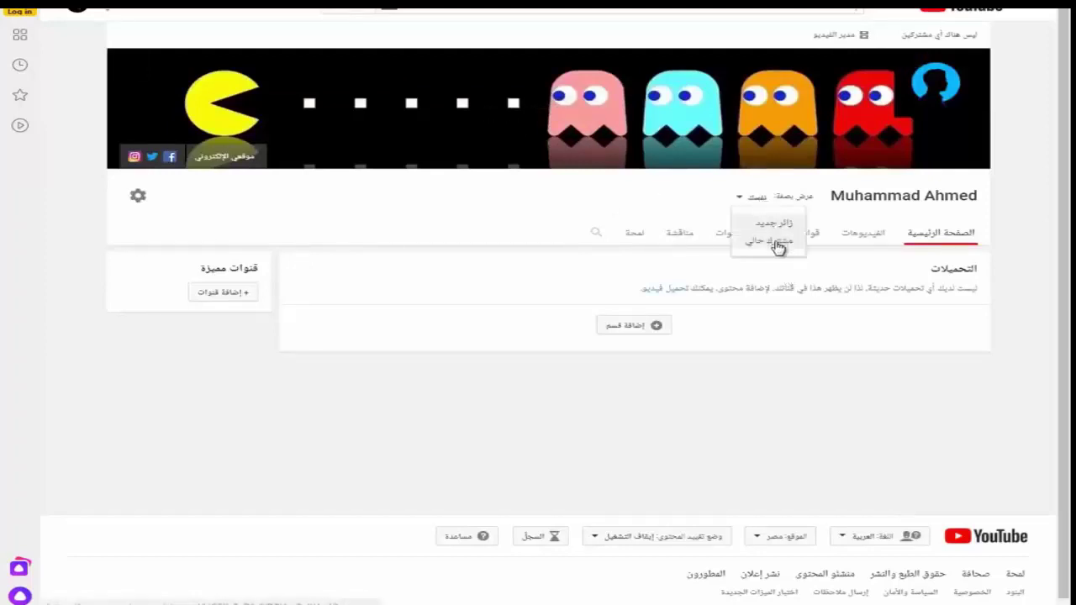
left_click(777, 241)
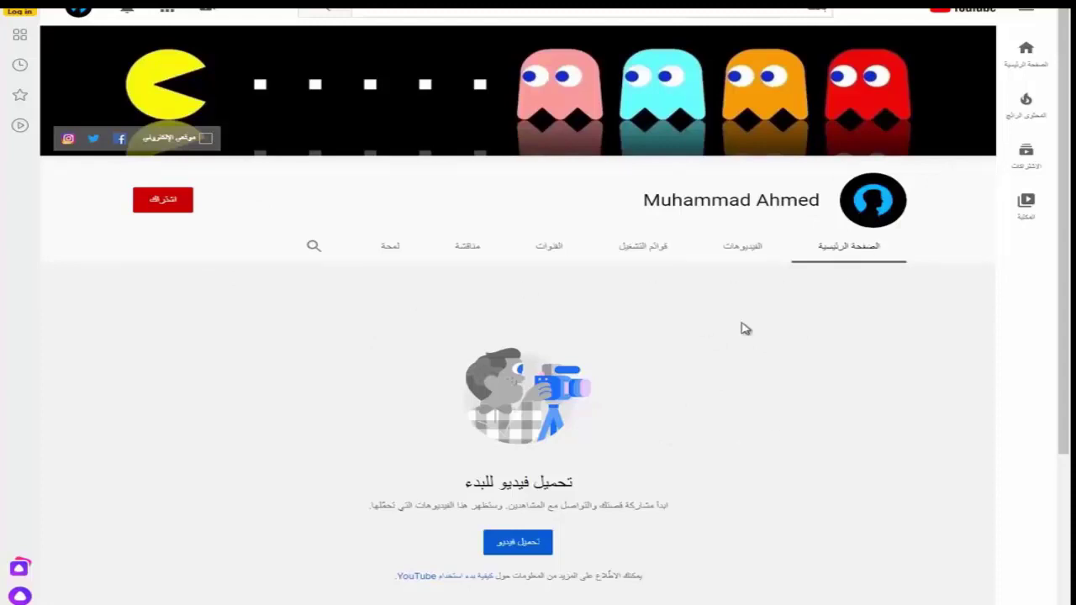
- Start a video upload, dismiss the YouTube Studio welcome message and choose the file "There are endless ways to say . . ."
left_click(551, 555)
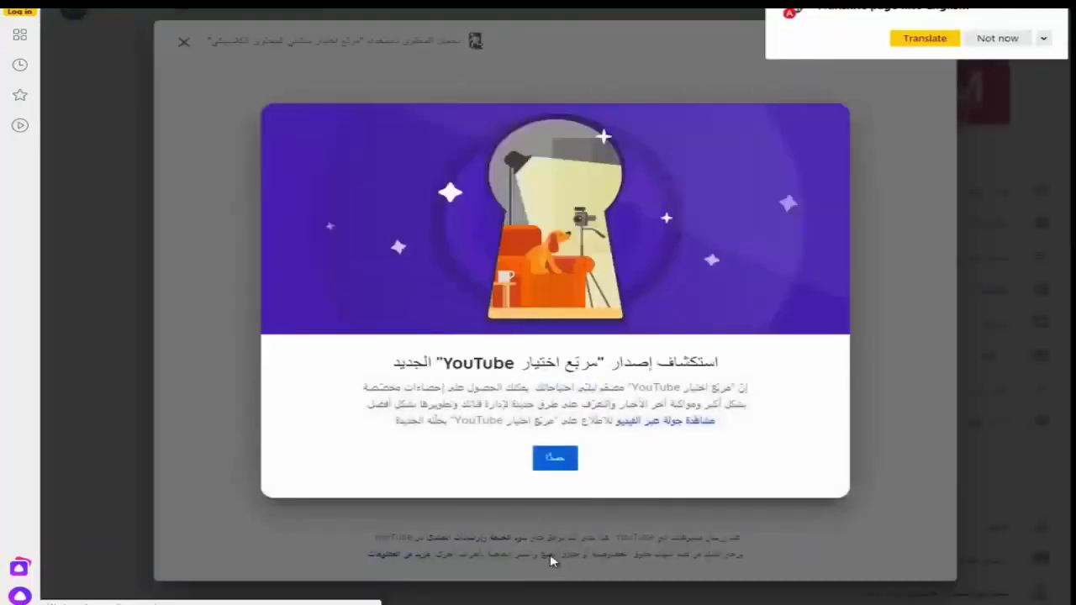
left_click_drag(732, 370, 356, 348)
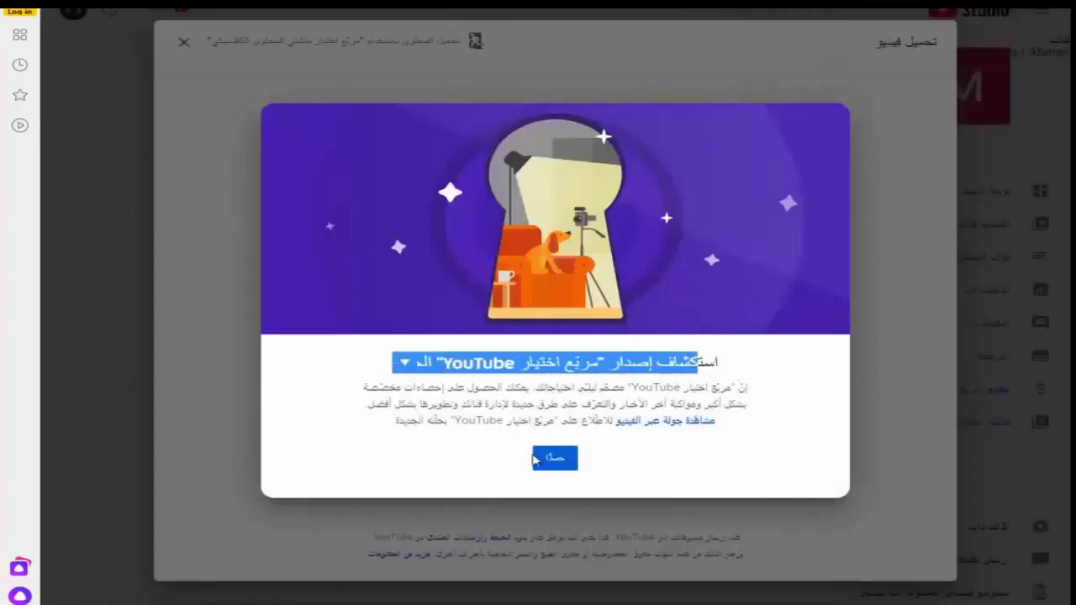
left_click(570, 463)
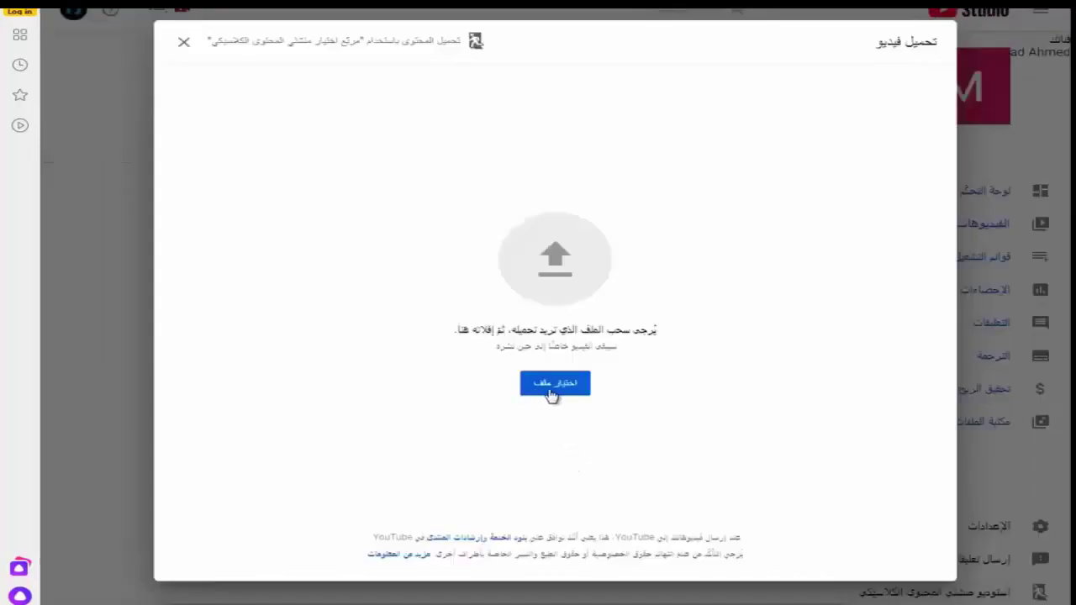
left_click(552, 393)
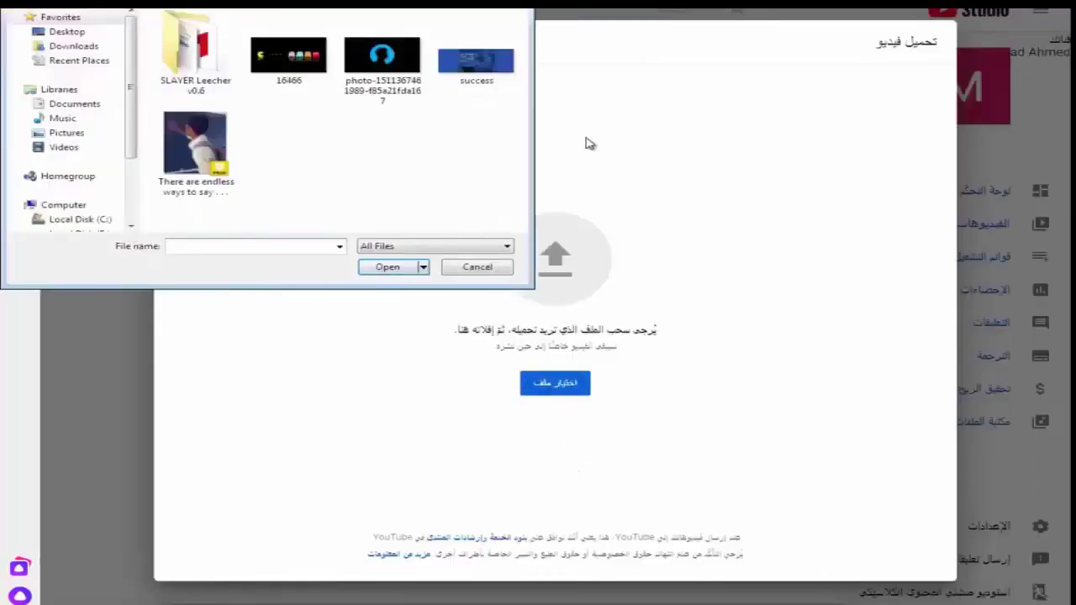
double_click(209, 152)
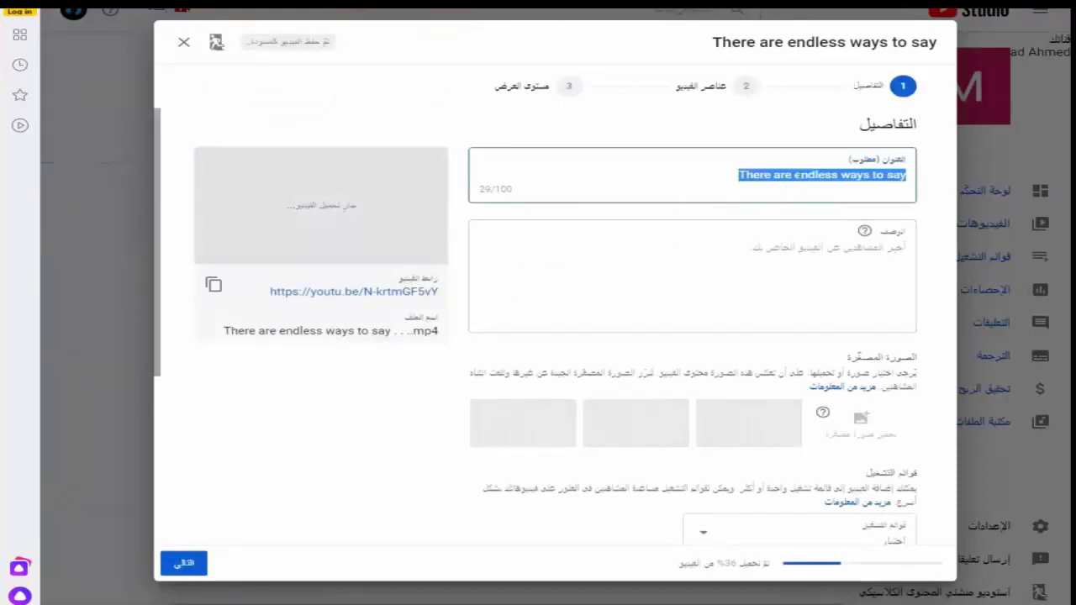
- Replace the video's title with "نكتب هنا عنوان الفيديو"
key("alt+shift")
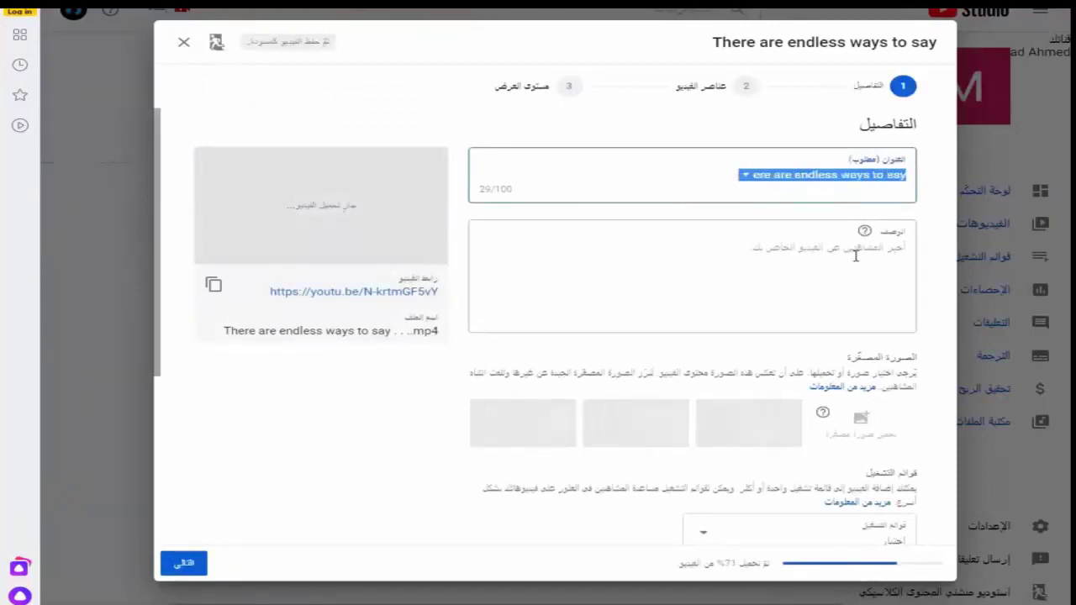
type("نكتب ")
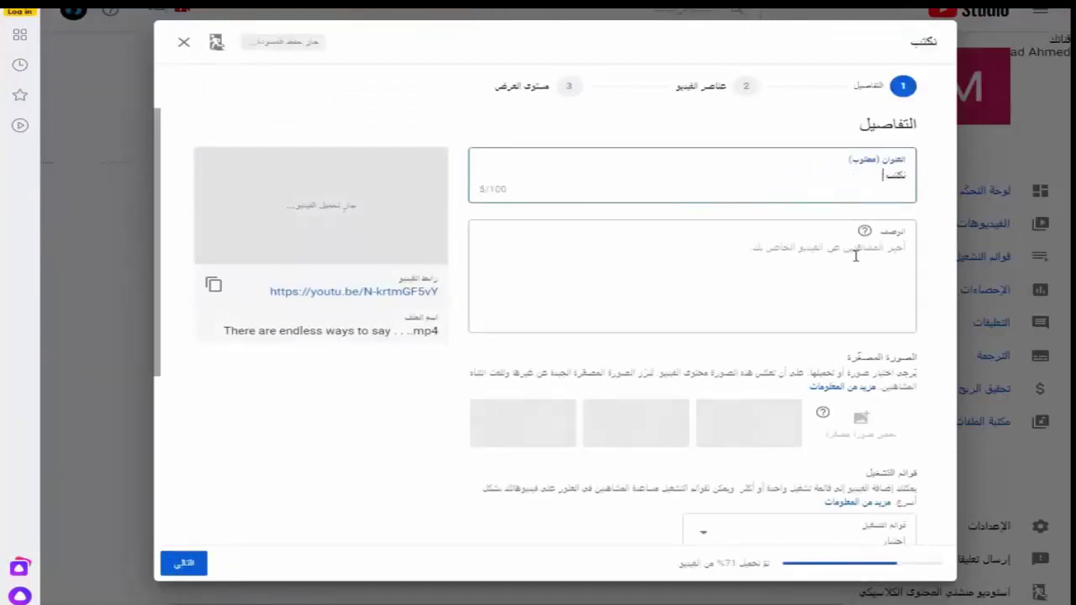
type("هنا عن")
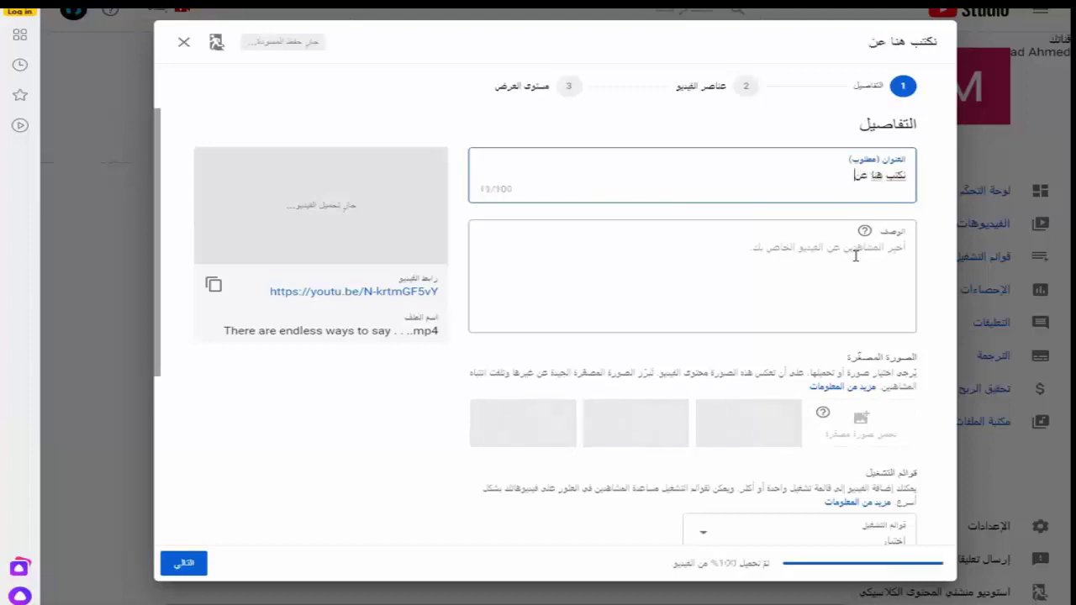
type("وان الفيديو")
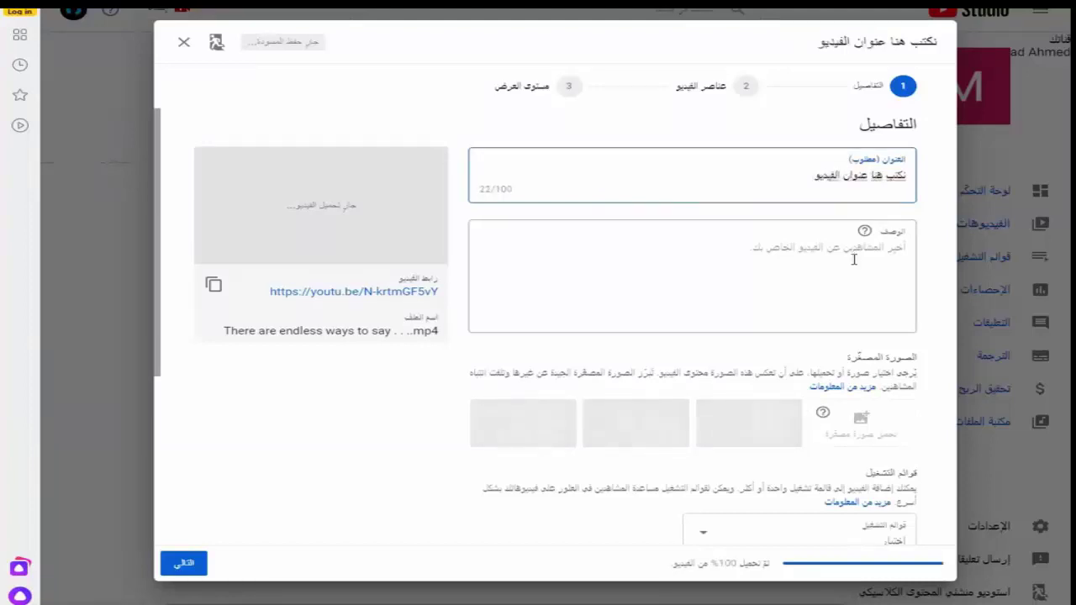
double_click(798, 172)
- Enter "هنا شرح او وصف الفيديو" as the video's description
left_click(844, 249)
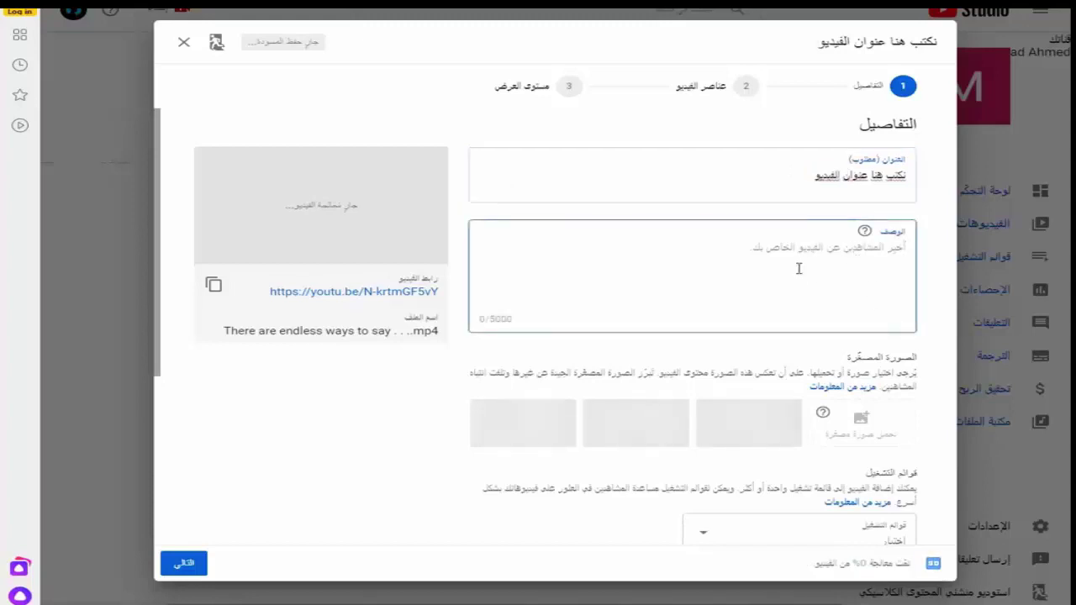
type("هنا ")
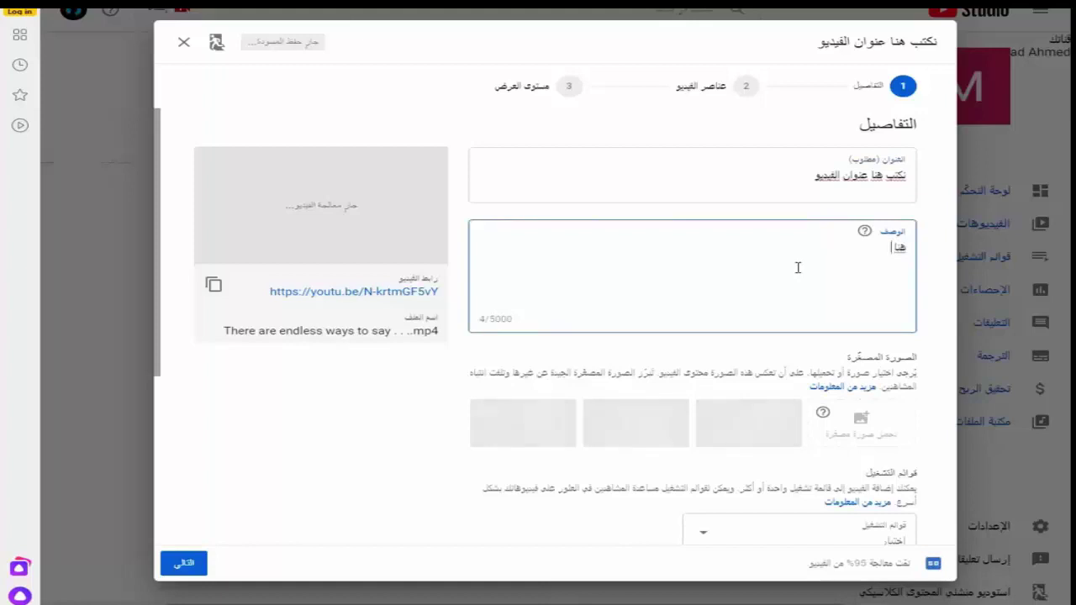
type("شرح او وأو وت")
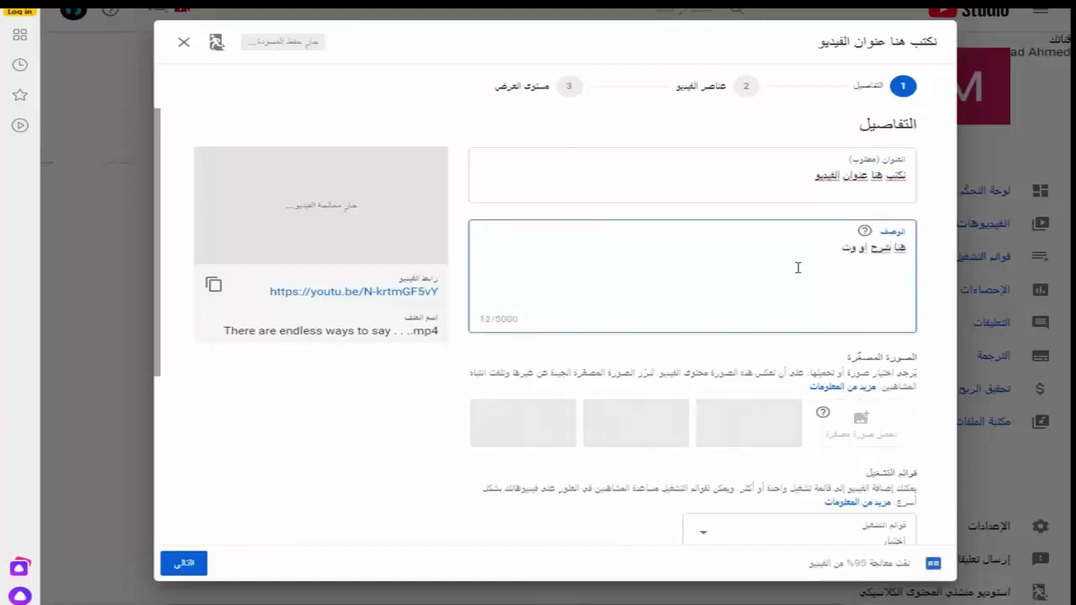
key("BackSpace")
type("صف الفيديو")
key("Return")
type("رحلة")
key("BackSpace")
left_click(896, 437)
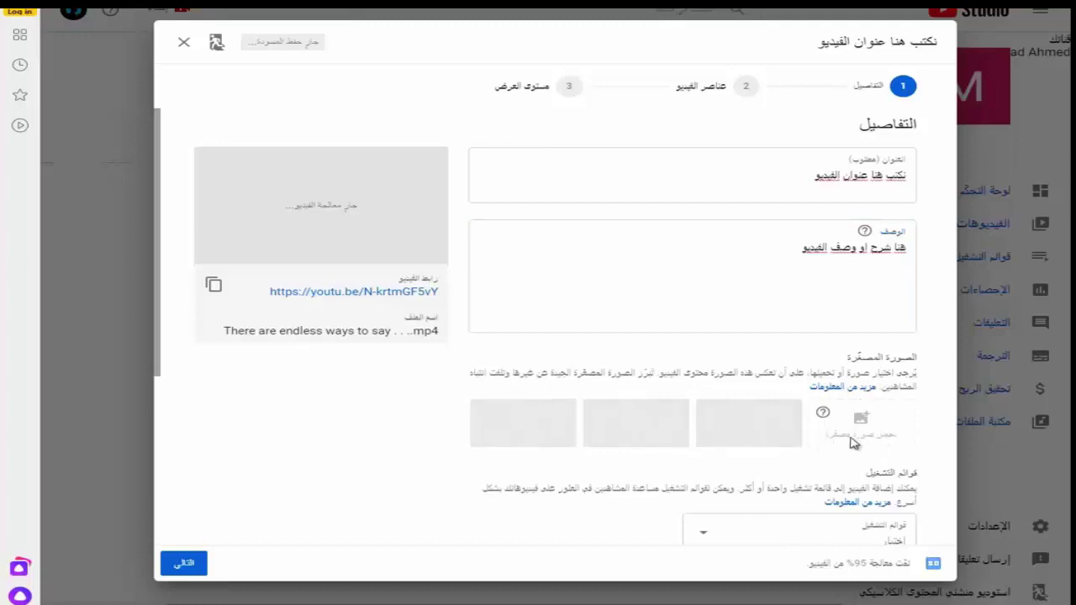
scroll(853, 443, "down", 2)
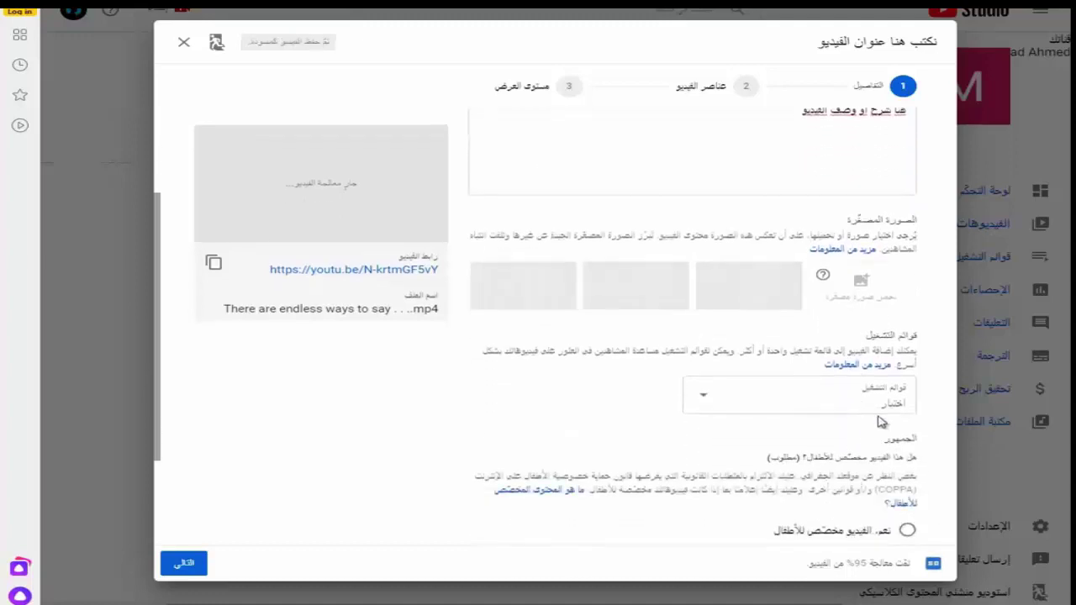
left_click(898, 395)
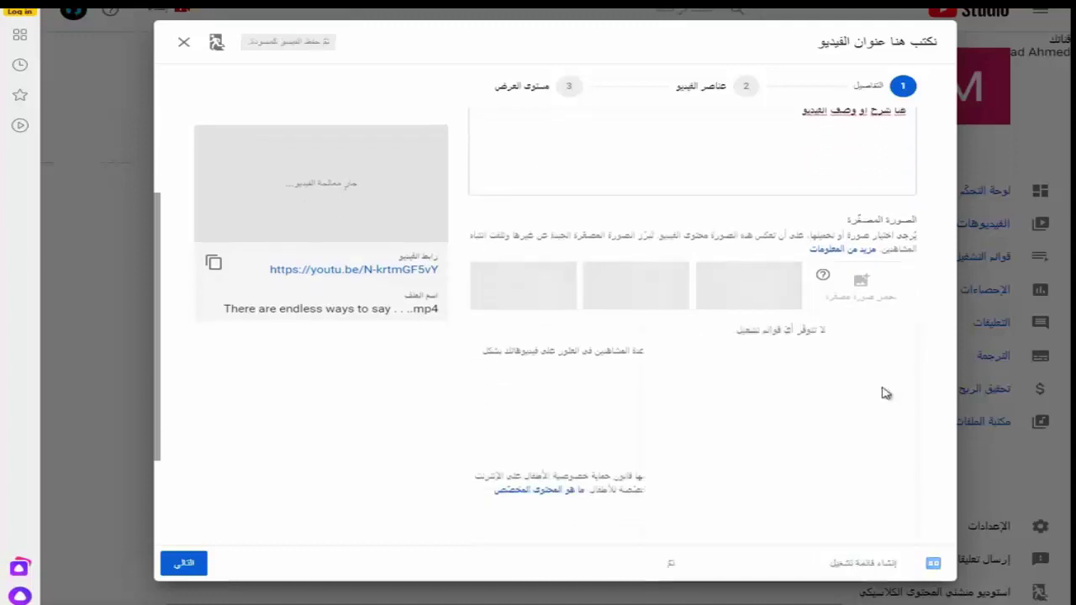
left_click_drag(828, 329, 740, 330)
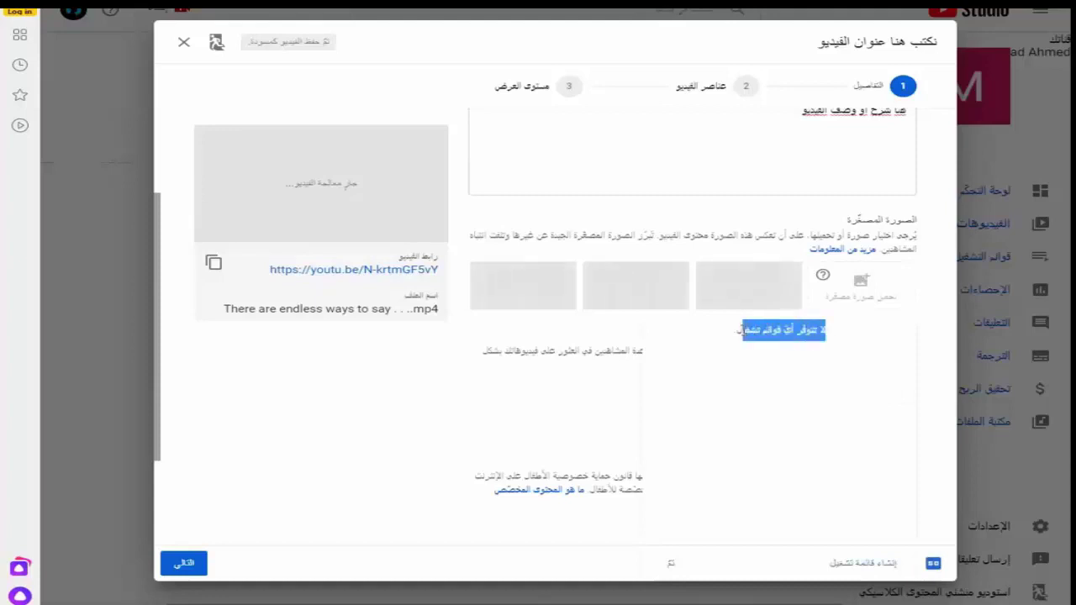
left_click(862, 562)
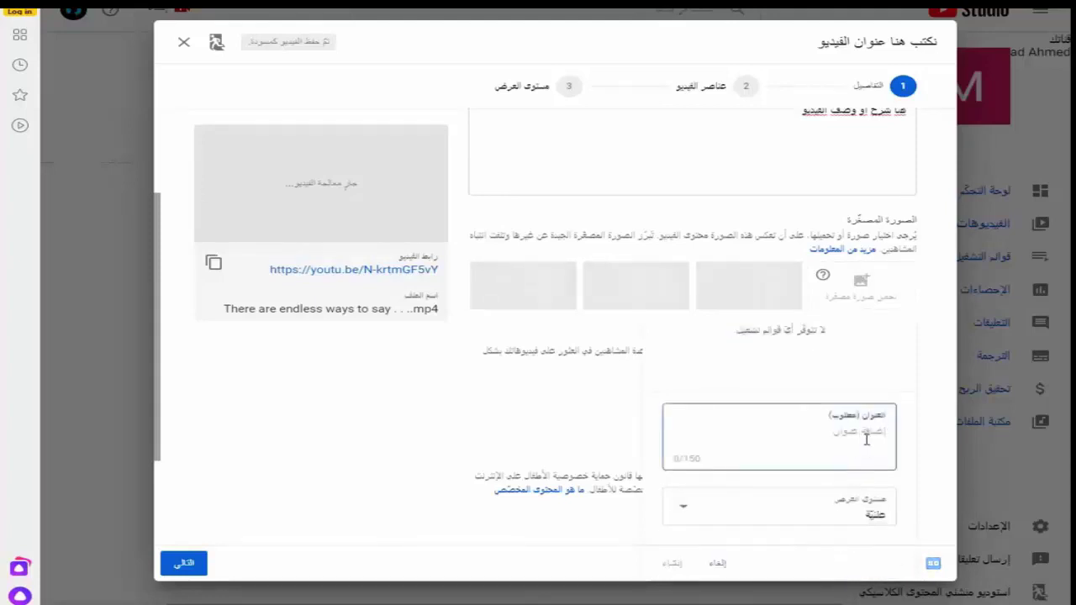
type("قالعو")
key("BackSpace")
type("ة")
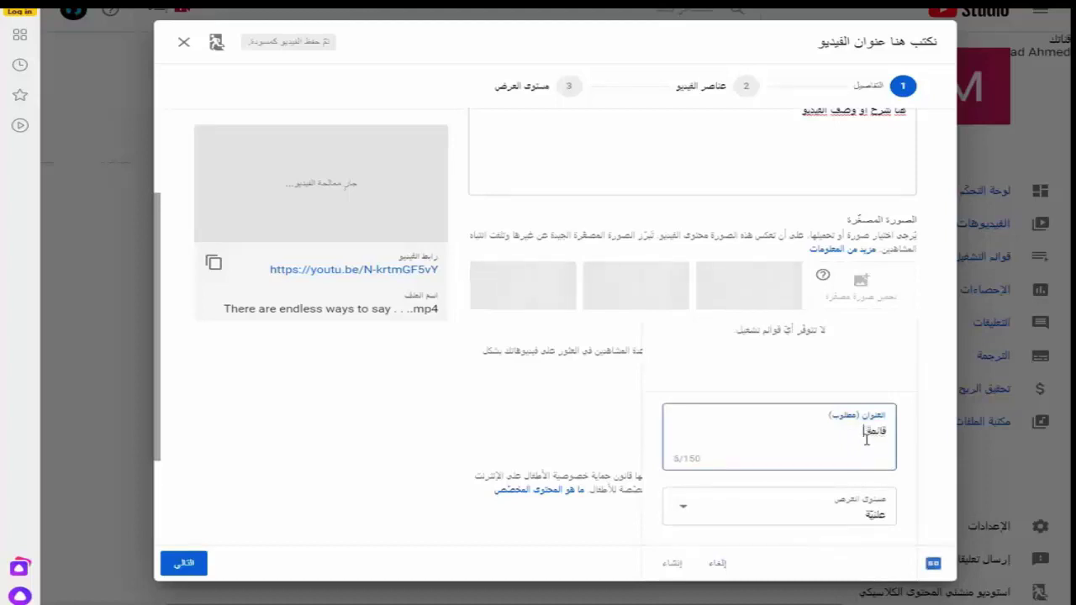
type(" اي اسم")
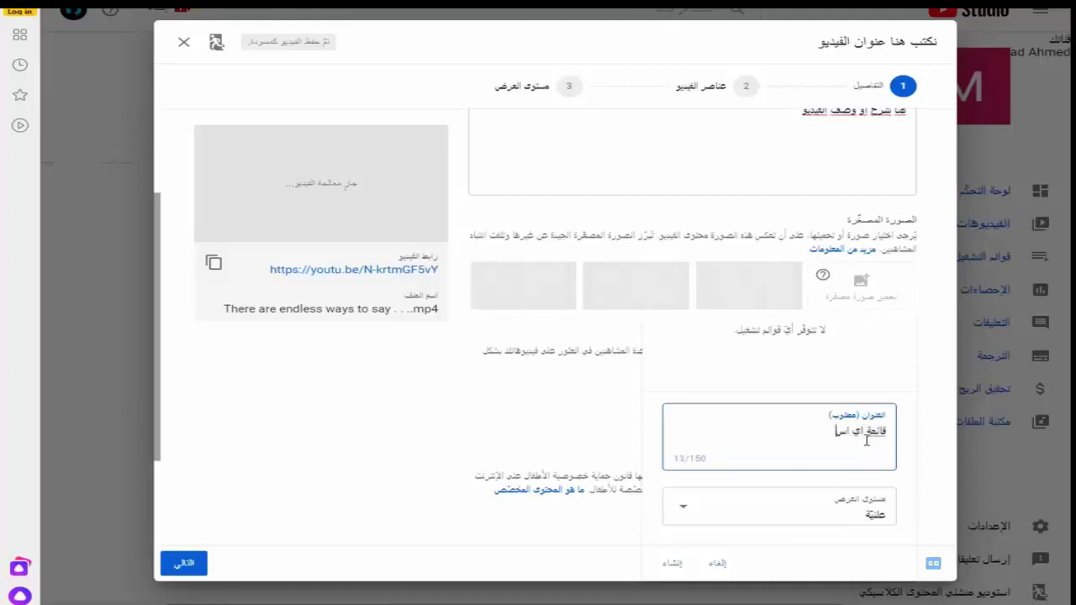
type(" علس")
key("BackSpace")
type("ي مو")
key("BackSpace")
type("احم")
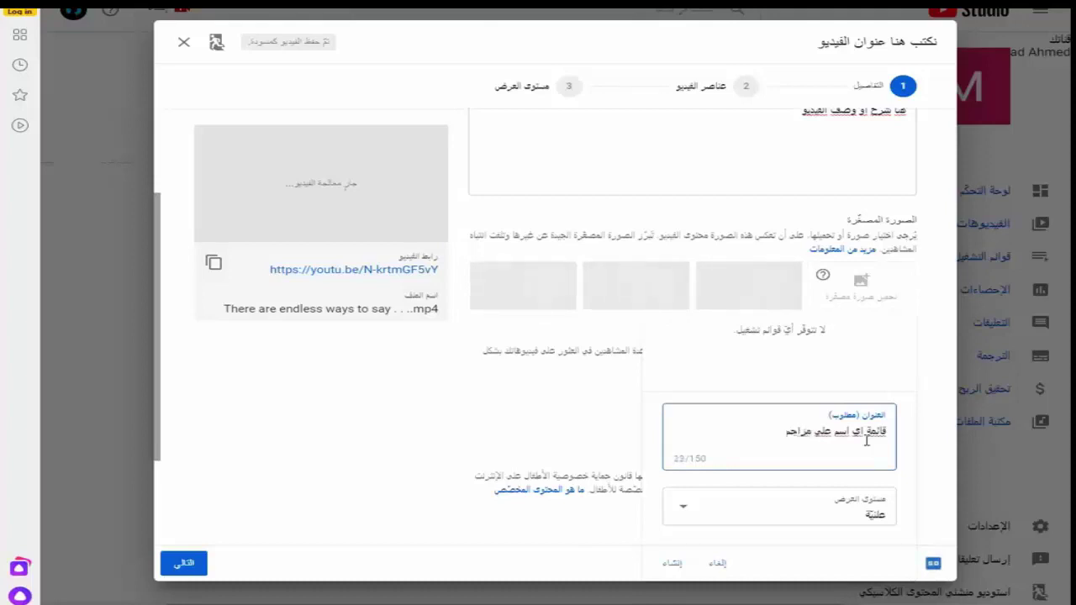
key("BackSpace")
type("ل")
- Set the video's audience to not made for kids
scroll(921, 456, "down", 3)
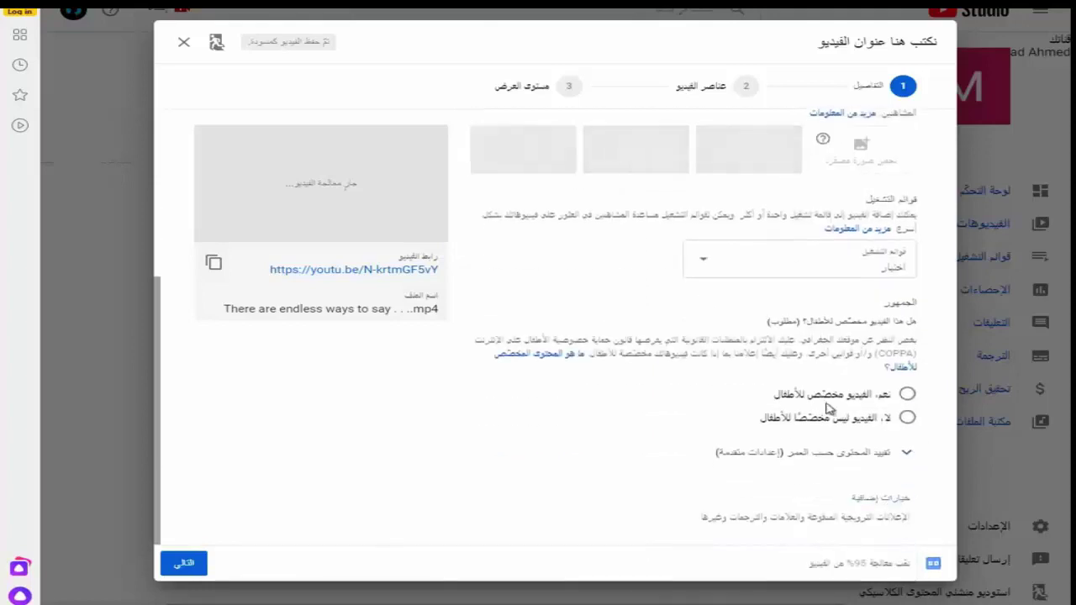
left_click_drag(842, 398, 782, 395)
left_click_drag(849, 421, 759, 425)
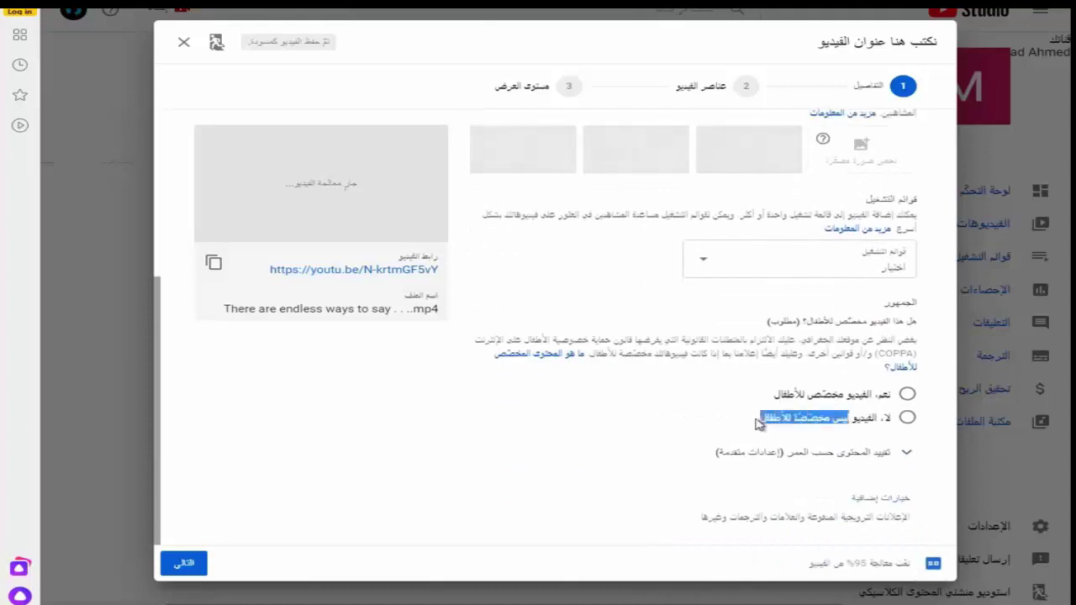
left_click(906, 417)
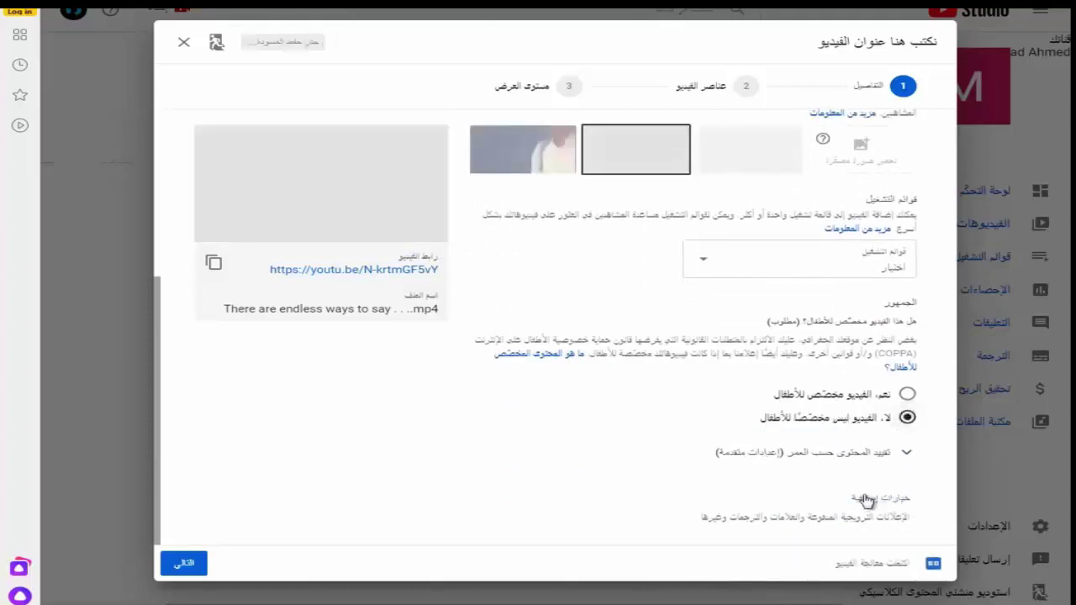
- Expand the additional options in the video details and activate the empty tags field
scroll(600, 415, "up", 2)
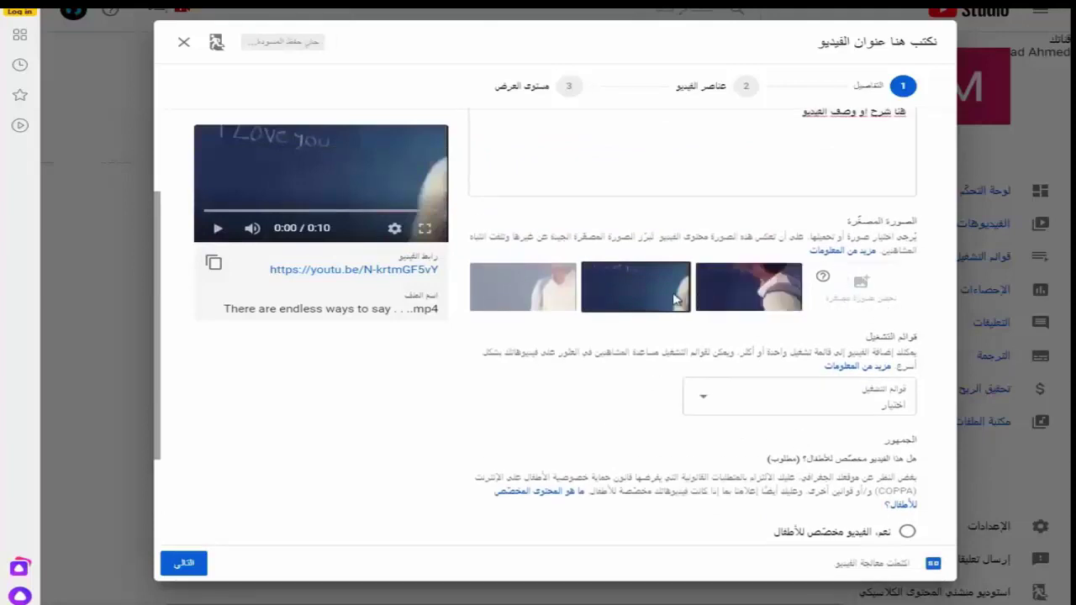
scroll(716, 474, "down", 2)
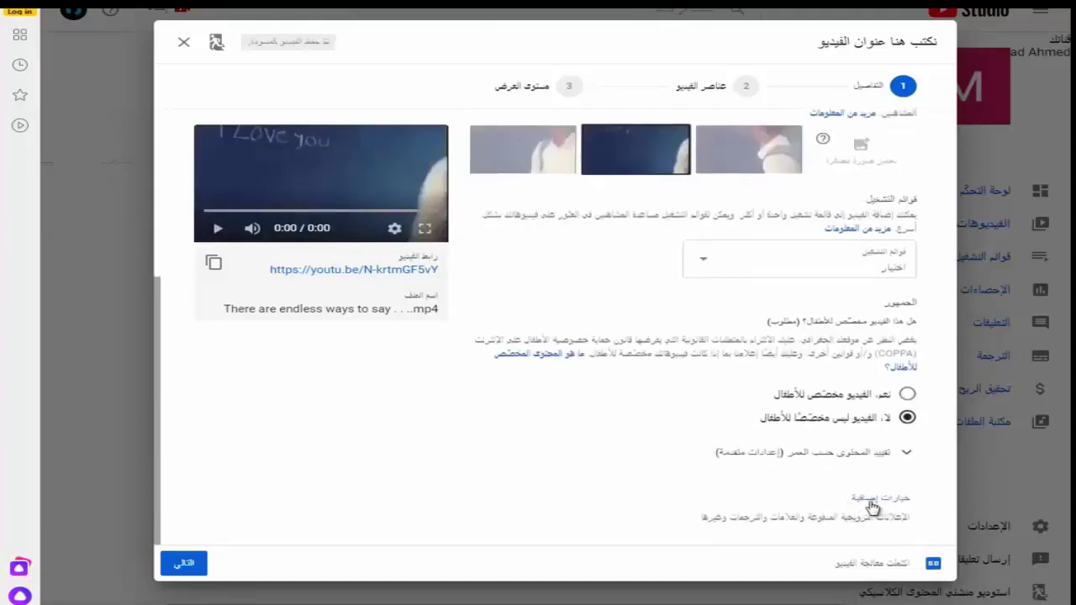
left_click(805, 504)
scroll(807, 420, "down", 4)
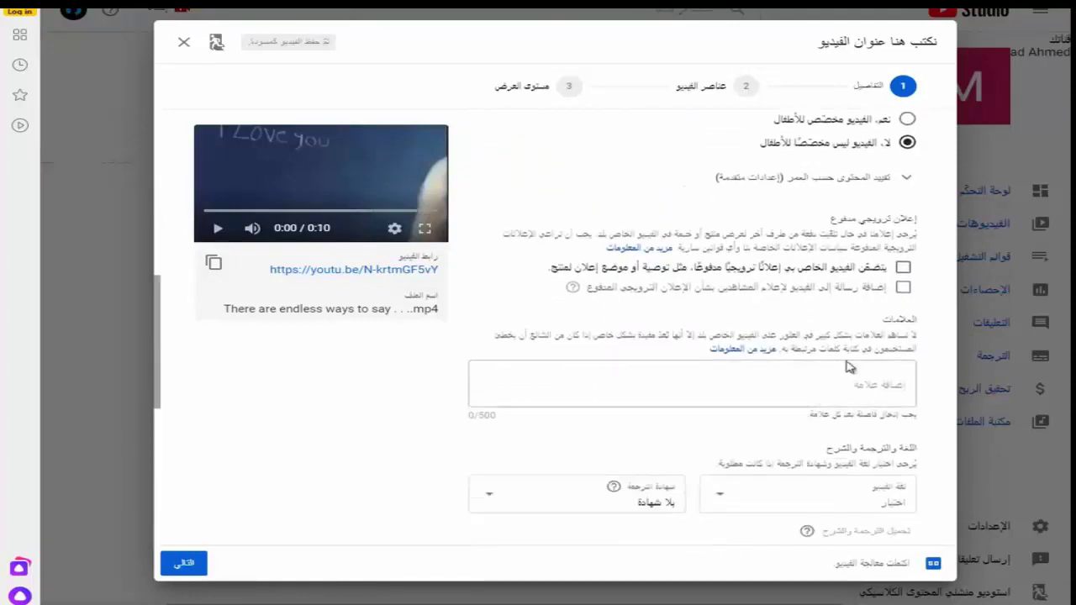
left_click(897, 391)
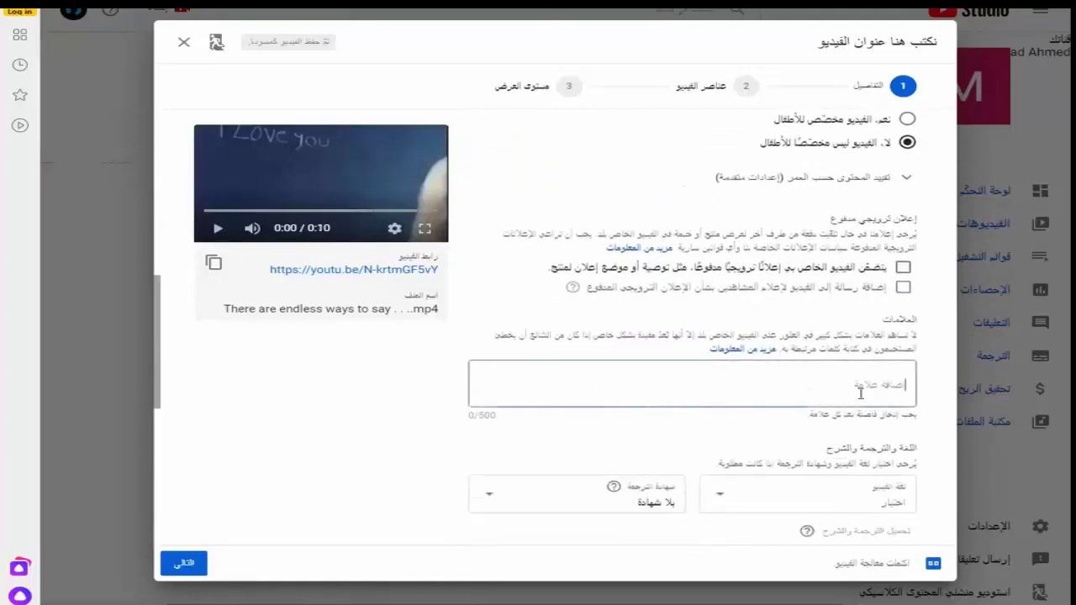
- Replace the video's title with "There are endless ways to say", copied from the video's file name
scroll(864, 431, "up", 10)
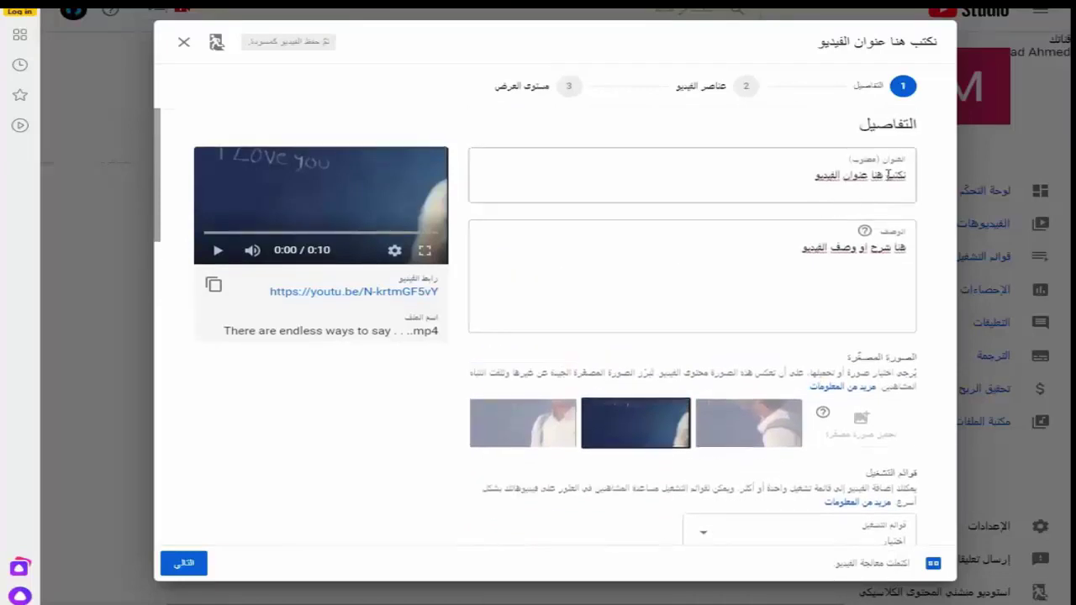
scroll(799, 376, "down", 3)
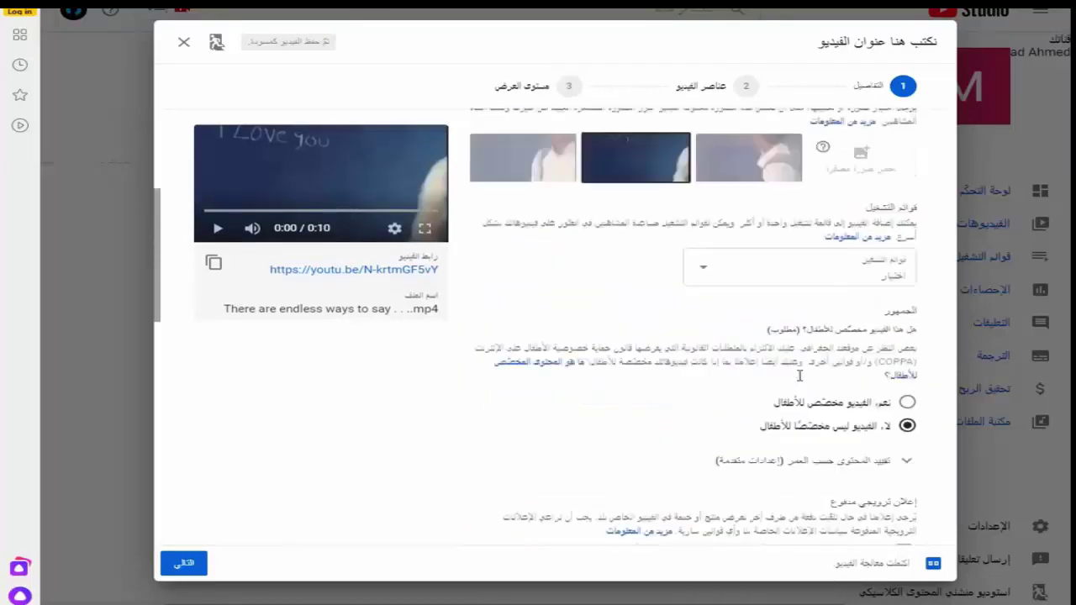
scroll(800, 376, "down", 3)
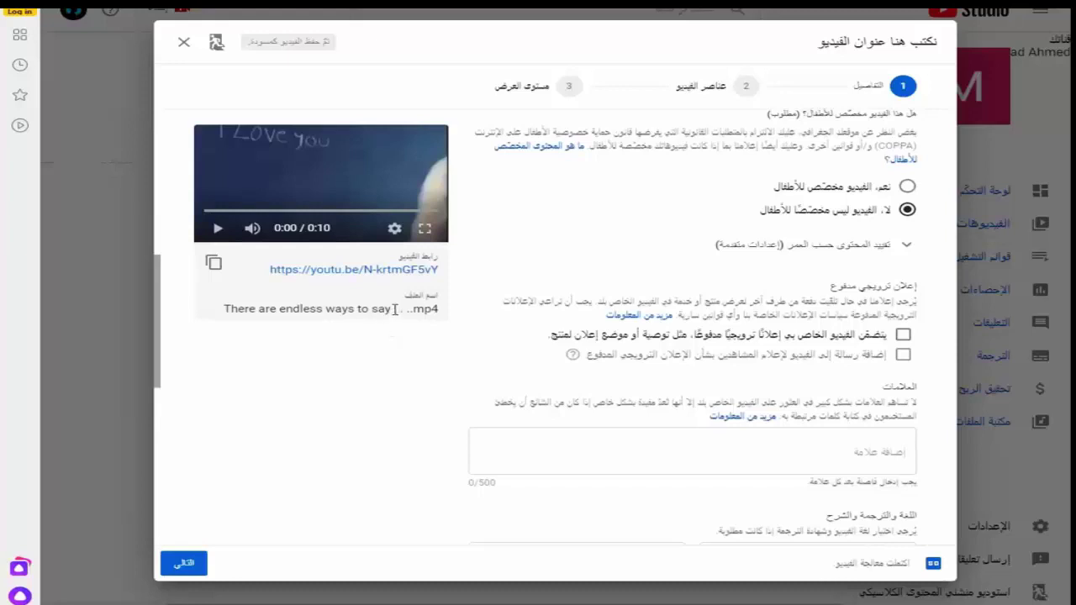
left_click_drag(394, 309, 224, 309)
key("ctrl+c")
scroll(701, 233, "up", 10)
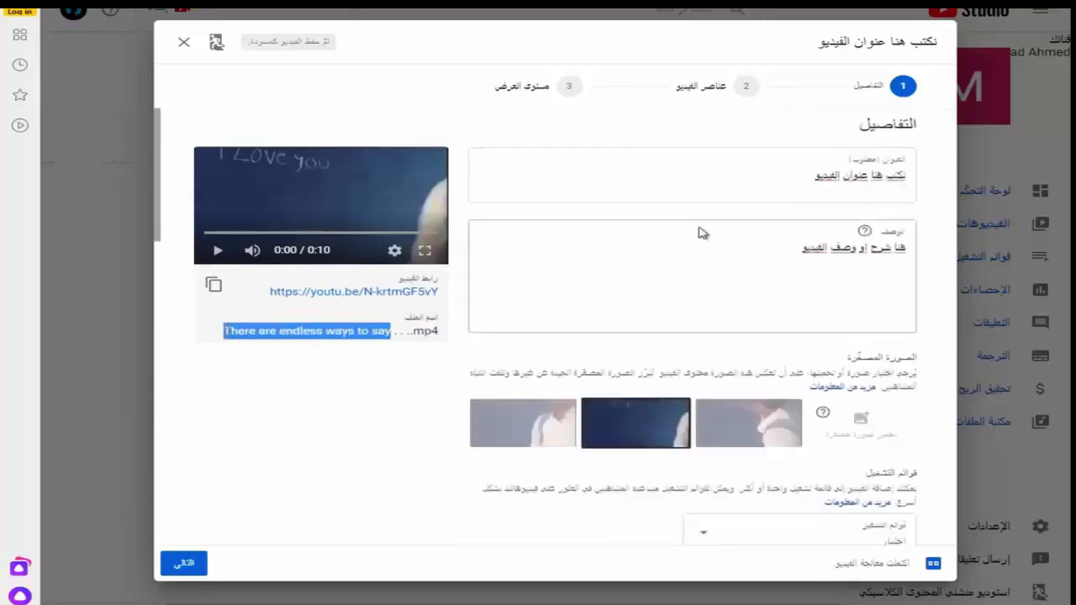
triple_click(748, 179)
key("ctrl+v")
- Replace the video's description with the copied text "There are endless ways to say"
left_click(827, 236)
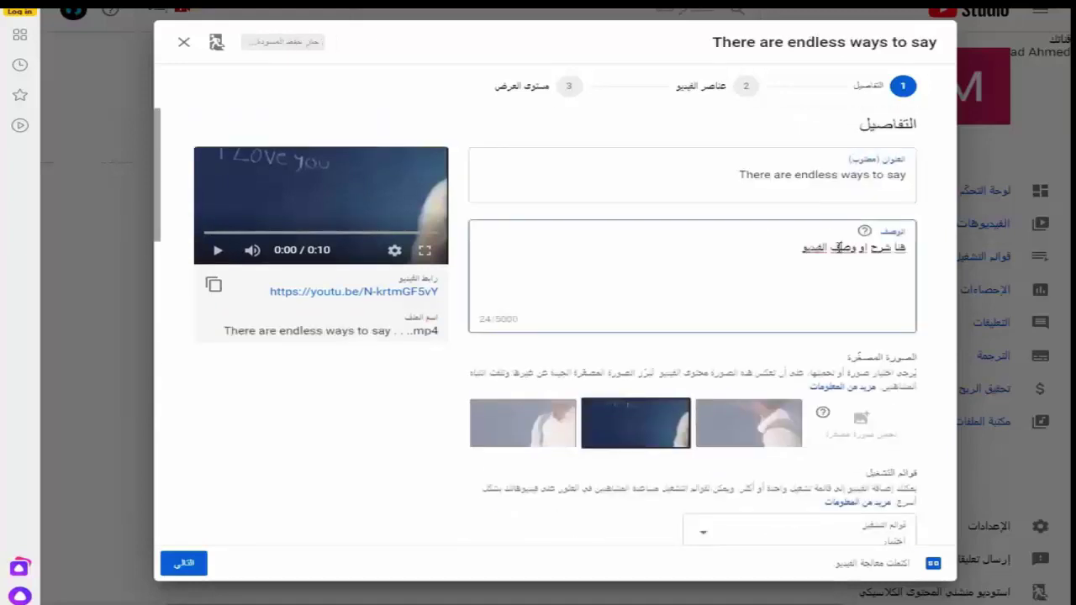
right_click(833, 247)
left_click(846, 263)
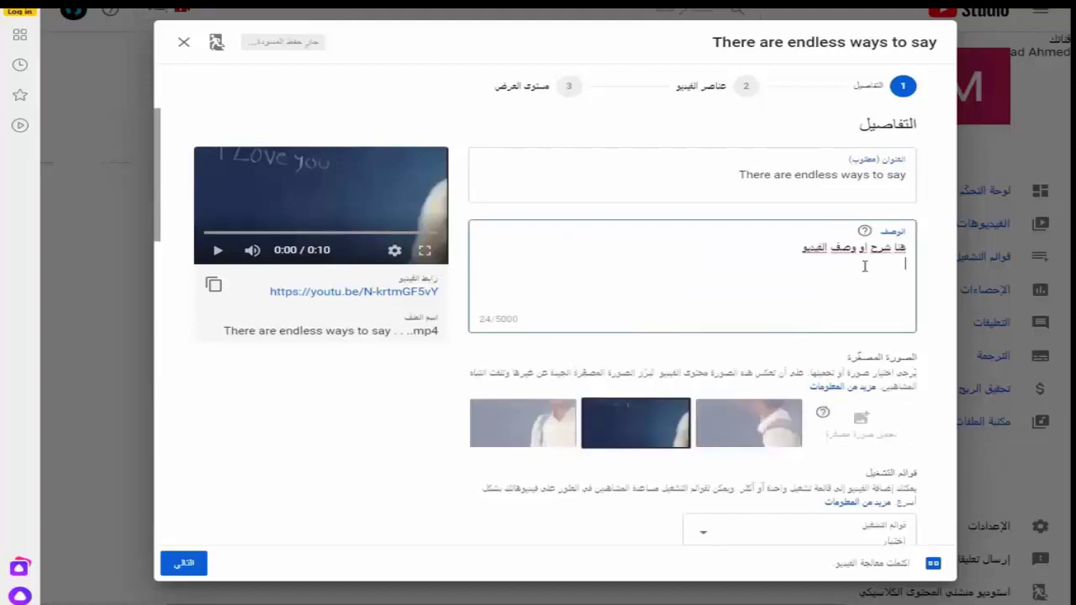
triple_click(847, 253)
key("ctrl+v")
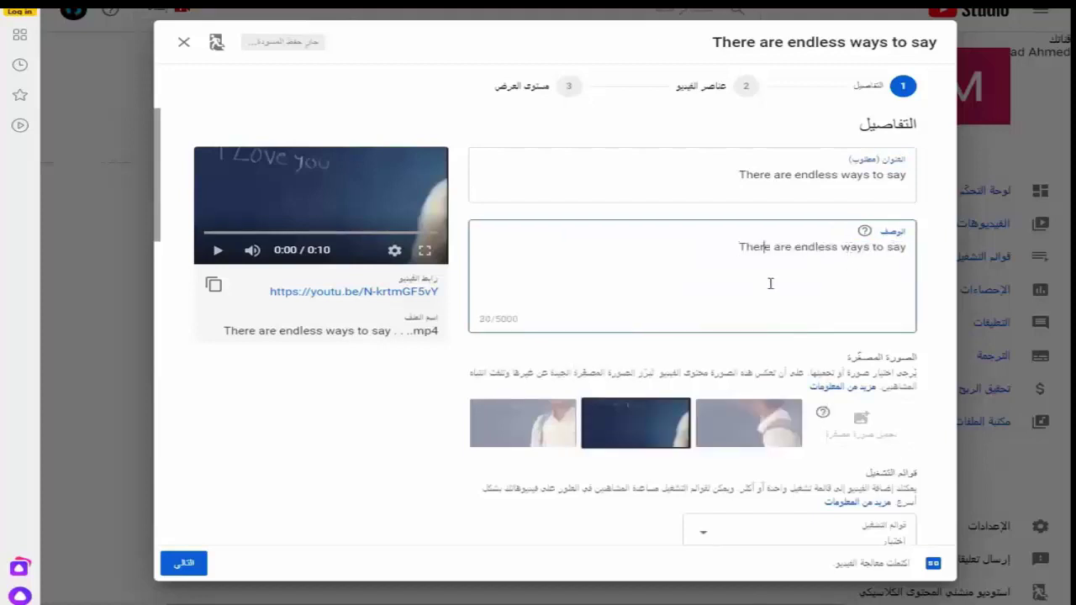
- Copy the word "endless" from the description and add it as a tag for the video
left_click_drag(800, 247, 835, 244)
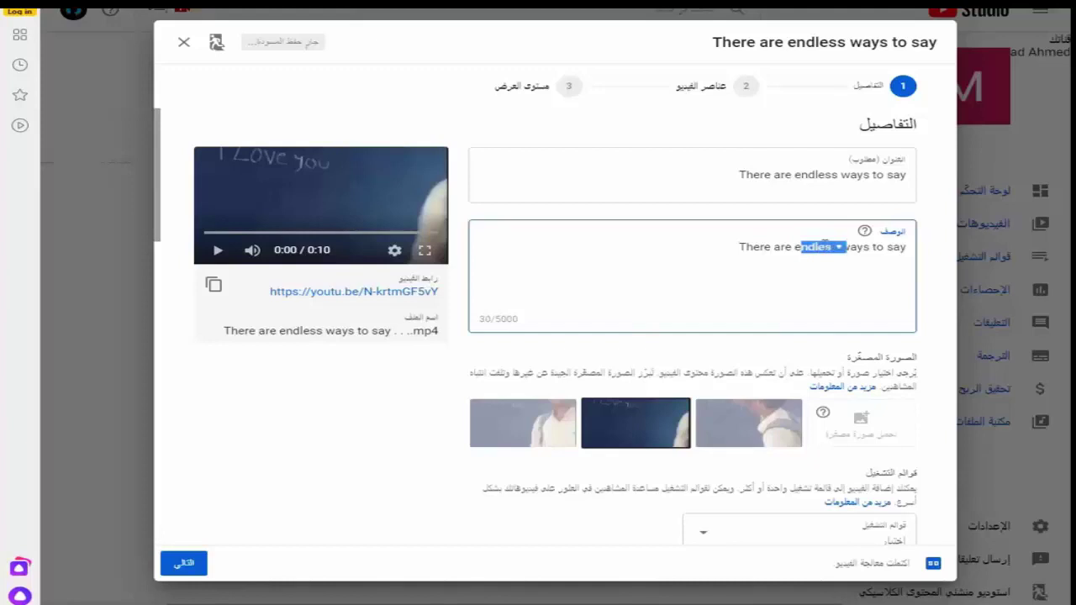
double_click(826, 244)
key("ctrl+c")
scroll(816, 407, "down", 10)
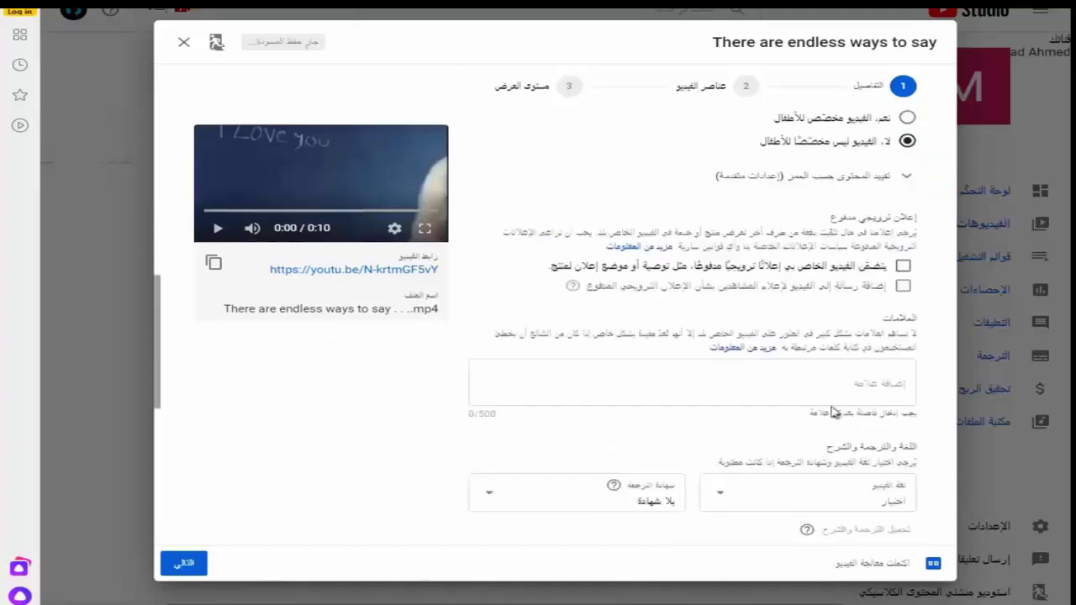
left_click(836, 383)
key("ctrl+v")
key("Return")
- Copy the word "There" from the description and add it as a second tag
scroll(813, 223, "up", 10)
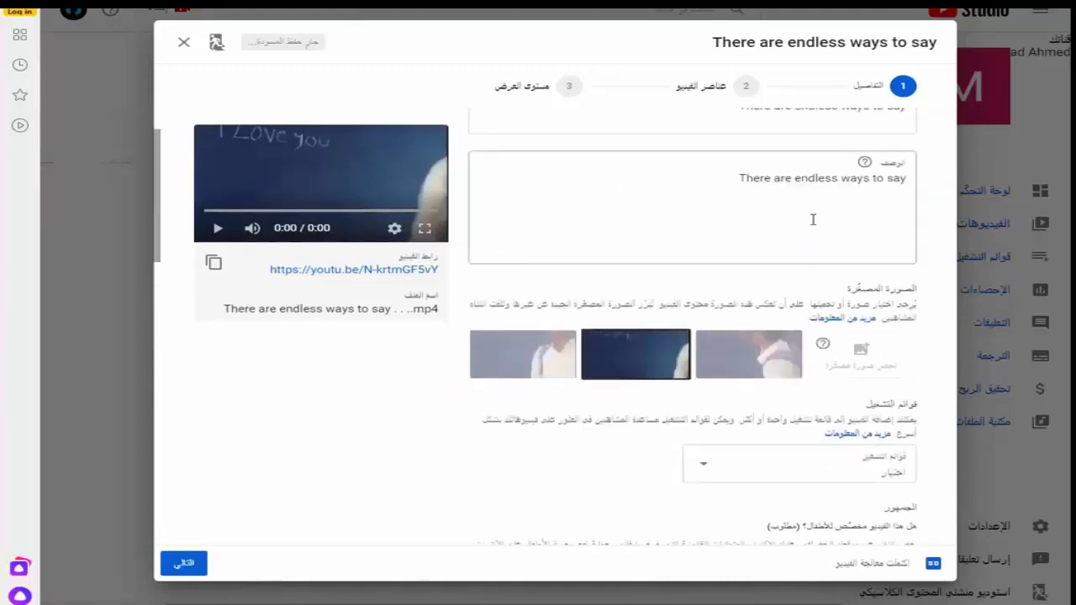
double_click(757, 177)
key("ctrl+c")
scroll(765, 357, "down", 5)
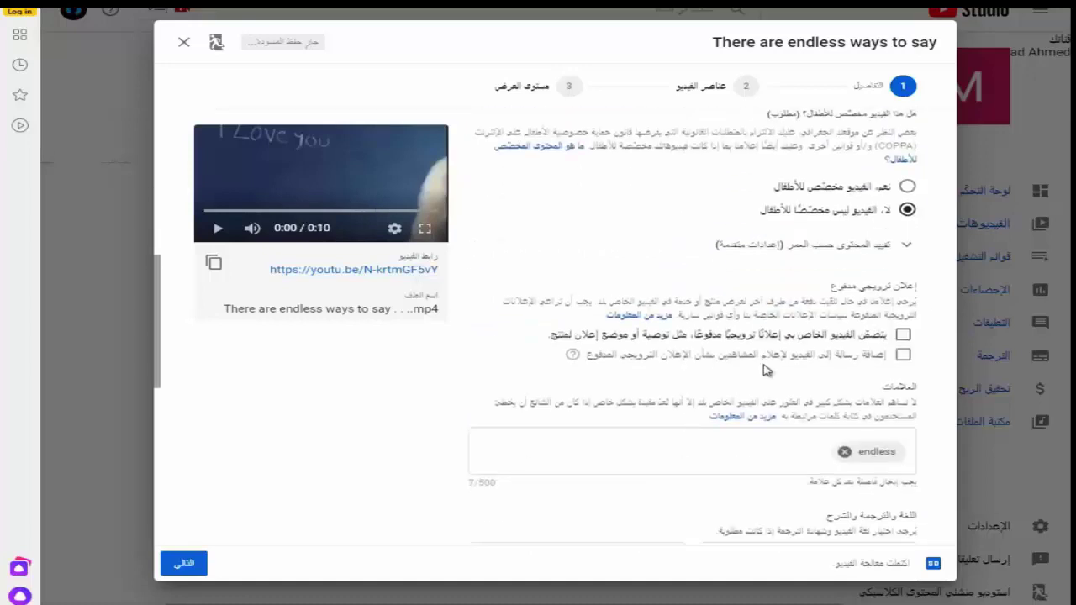
left_click(757, 447)
key("ctrl+v")
key("Return")
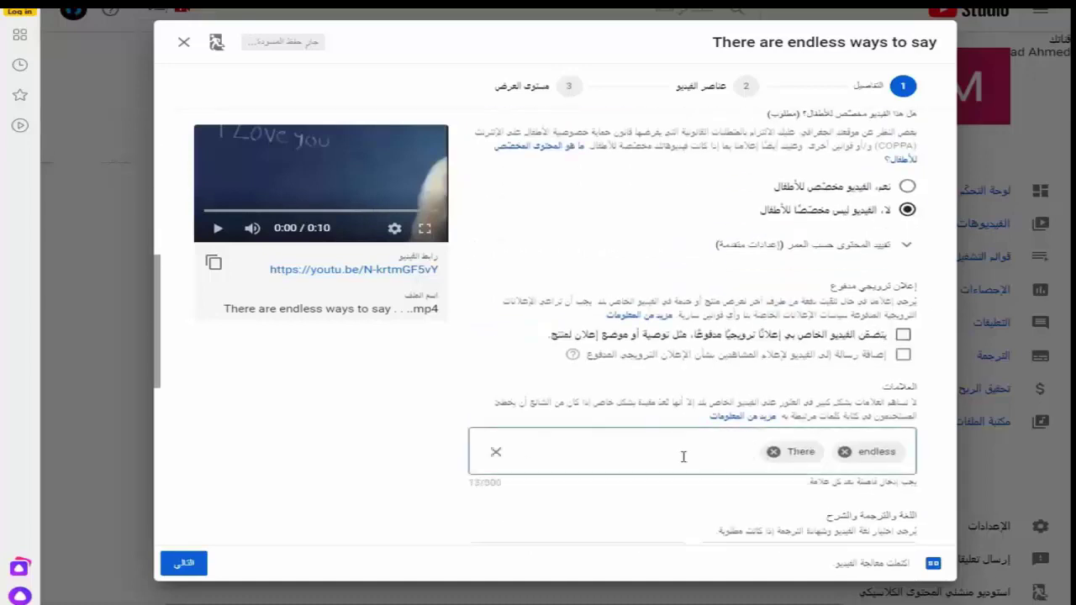
double_click(503, 485)
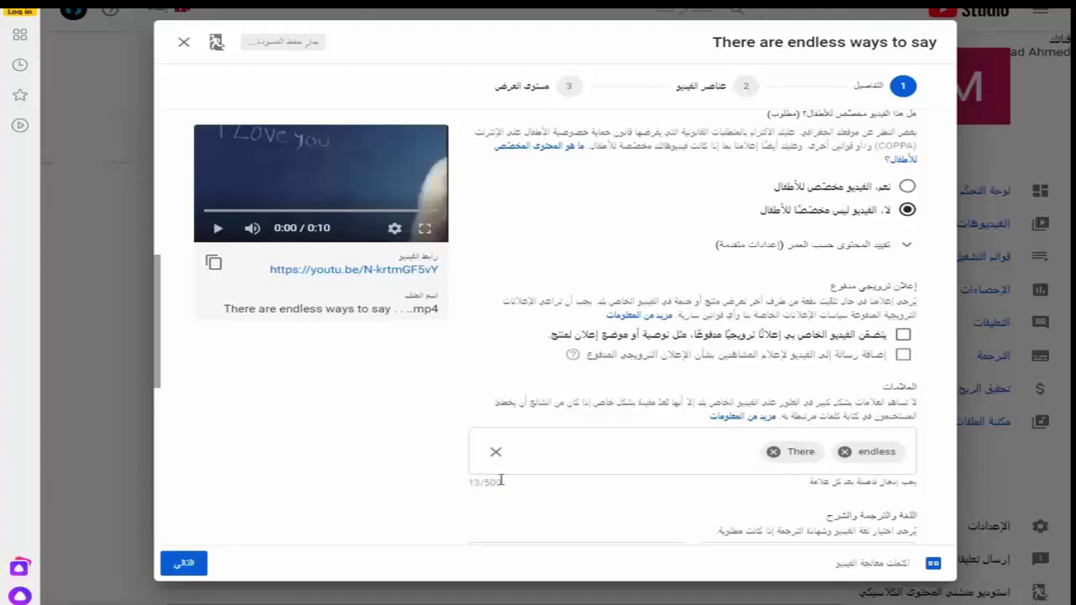
- Set the video's language to Arabic (العربية)
scroll(636, 449, "down", 3)
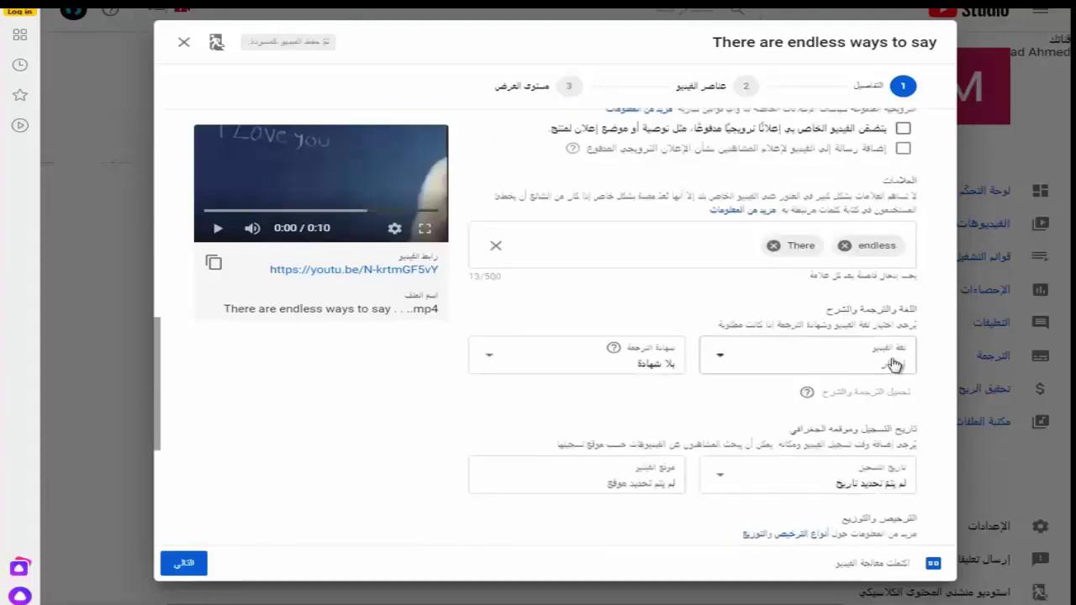
left_click(895, 363)
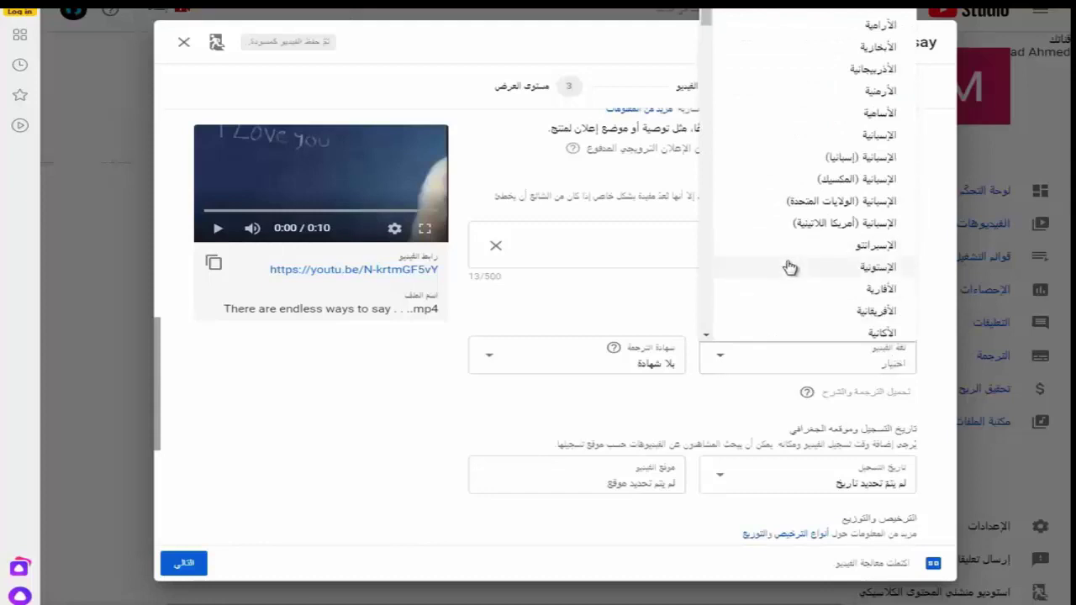
scroll(812, 202, "down", 3)
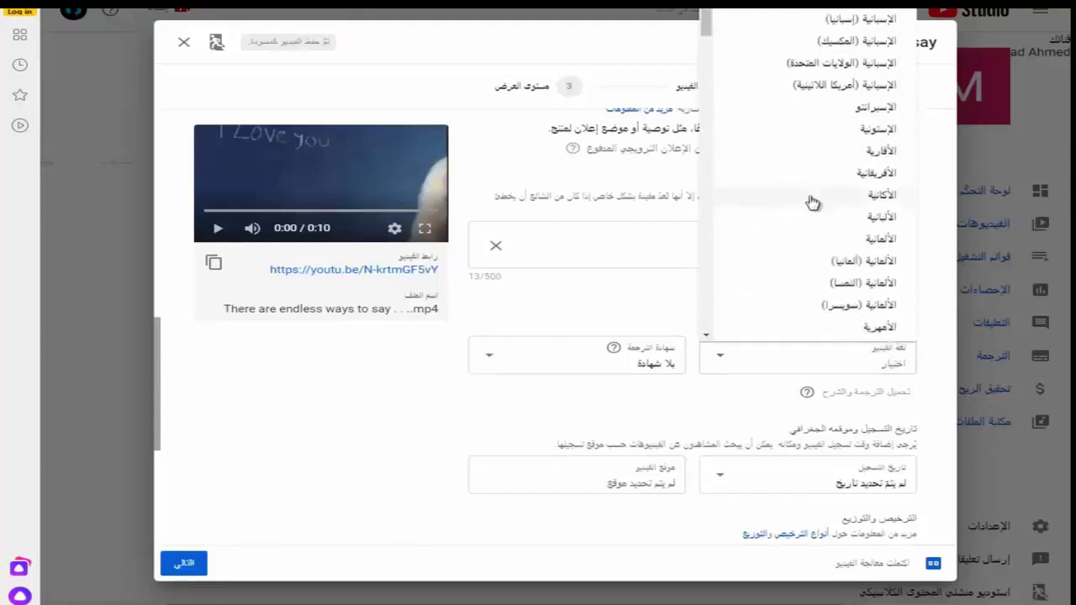
scroll(812, 227, "down", 2)
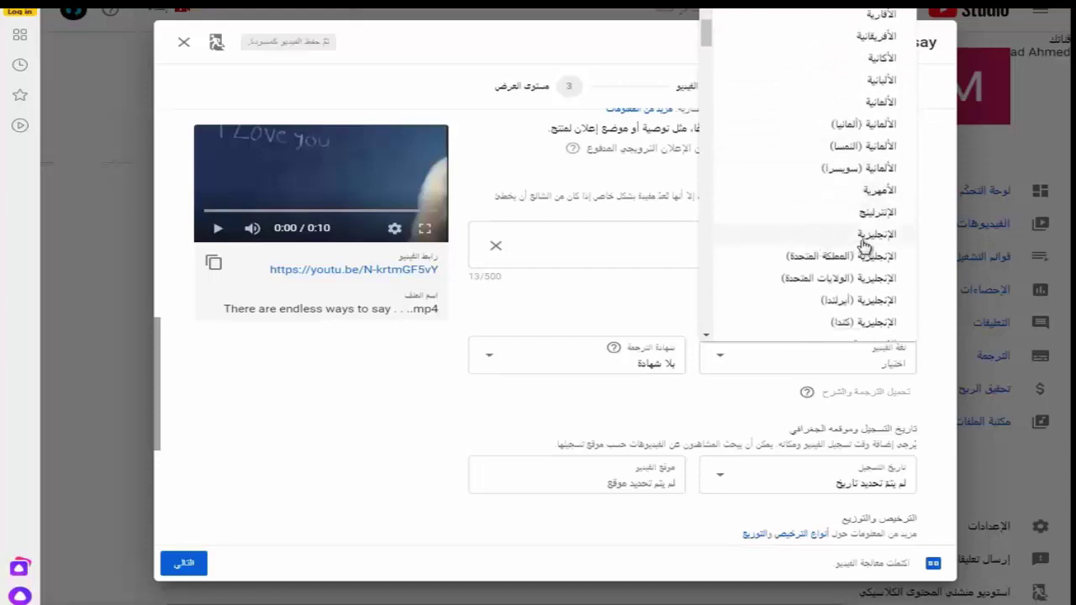
scroll(855, 265, "down", 4)
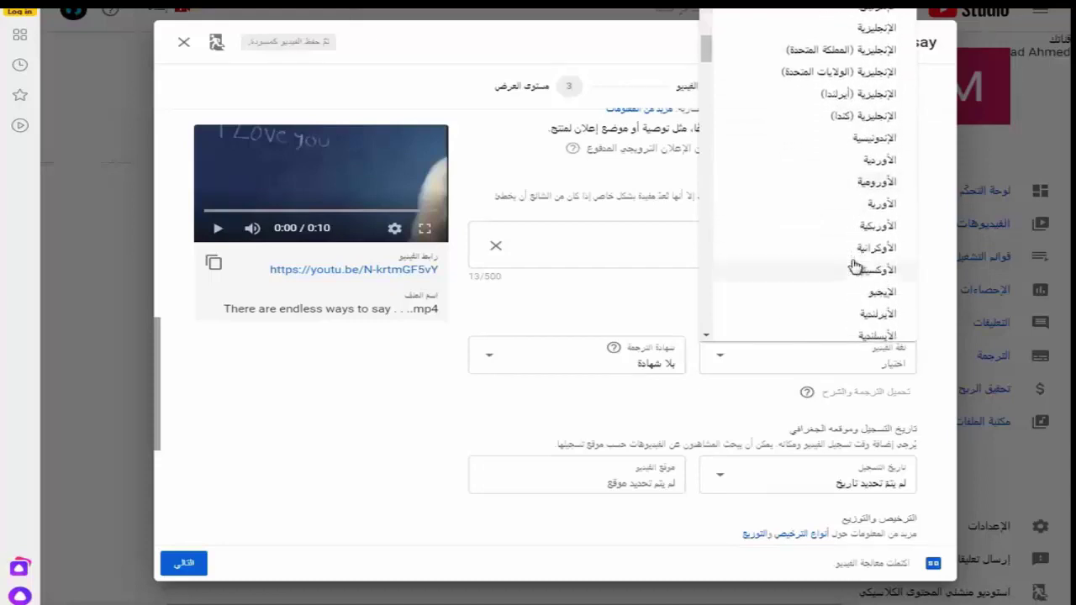
scroll(855, 266, "down", 8)
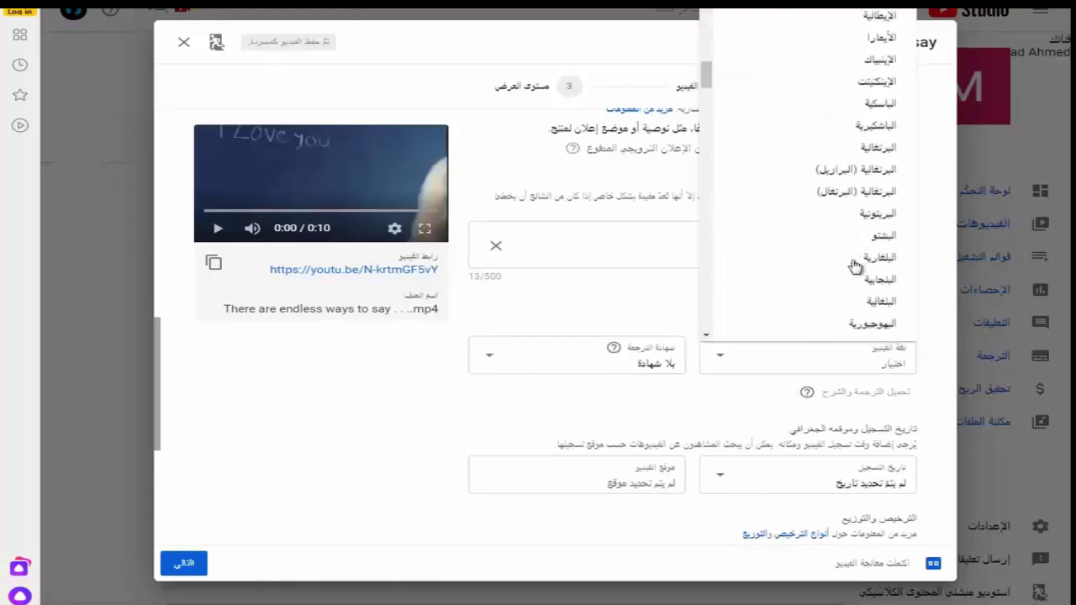
scroll(855, 266, "down", 6)
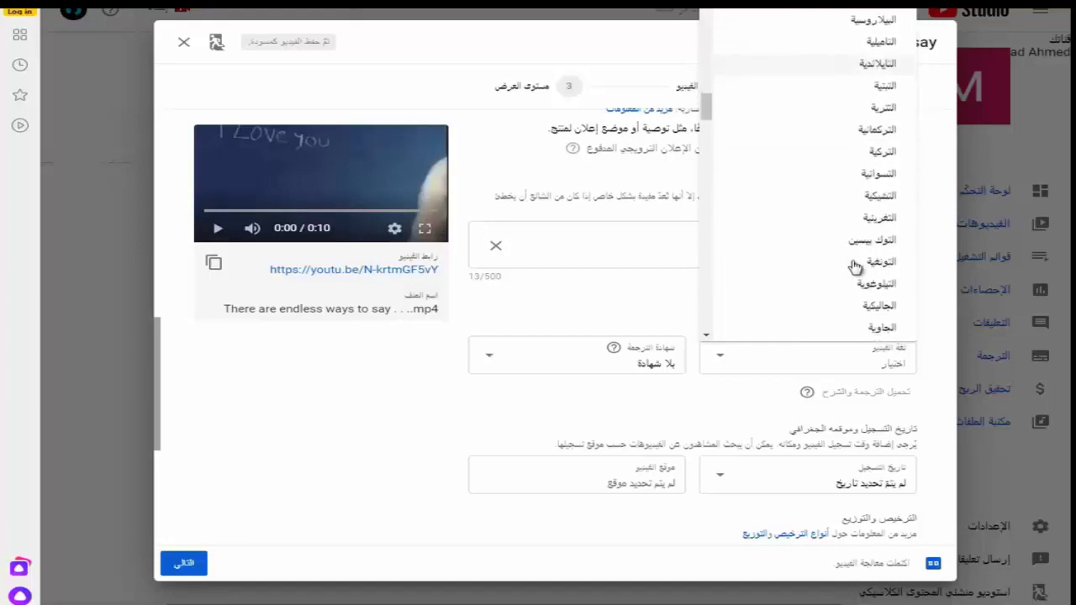
scroll(855, 266, "down", 10)
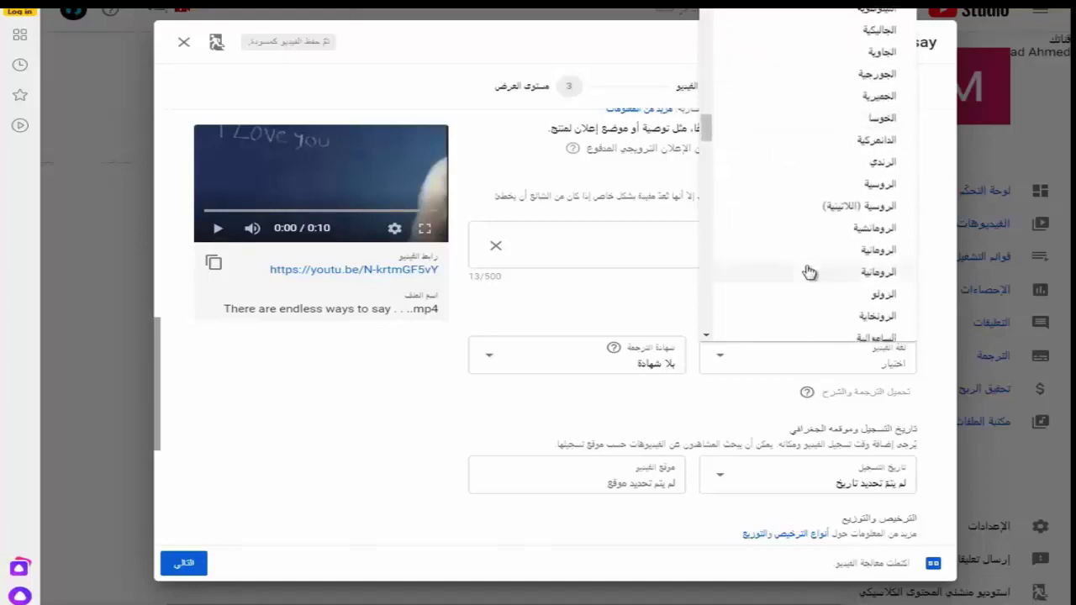
scroll(809, 271, "down", 8)
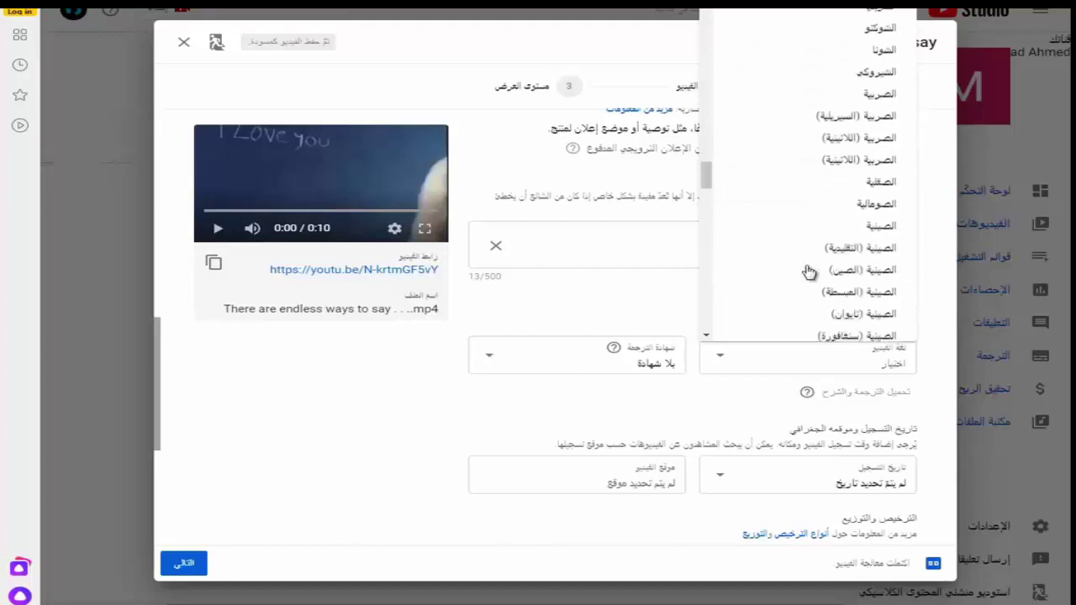
scroll(809, 272, "down", 5)
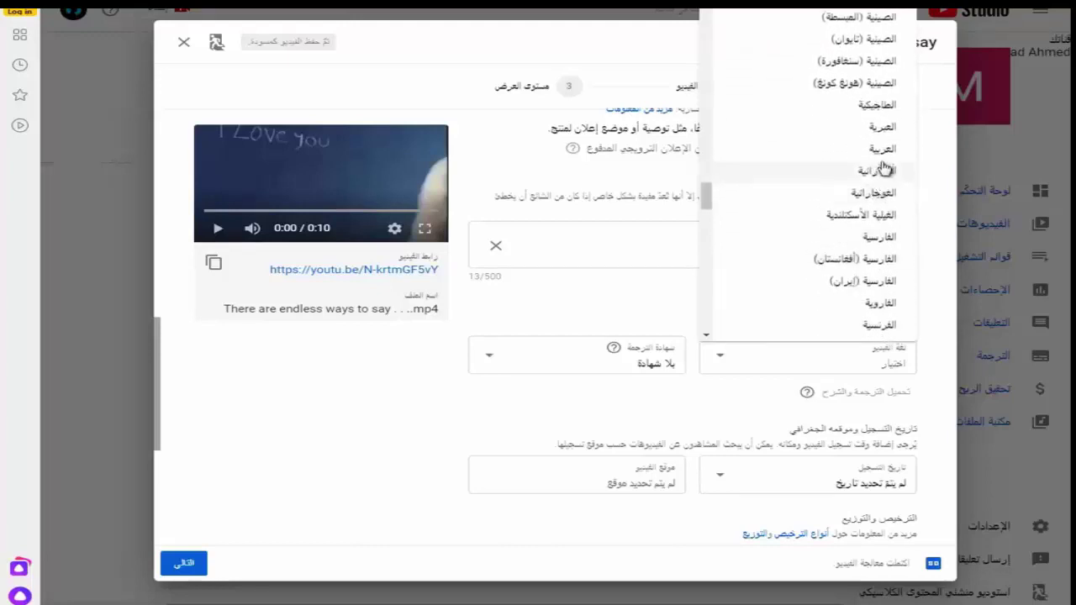
left_click(882, 151)
- Proceed from the details to the video elements stage and open the card editor
scroll(896, 465, "down", 4)
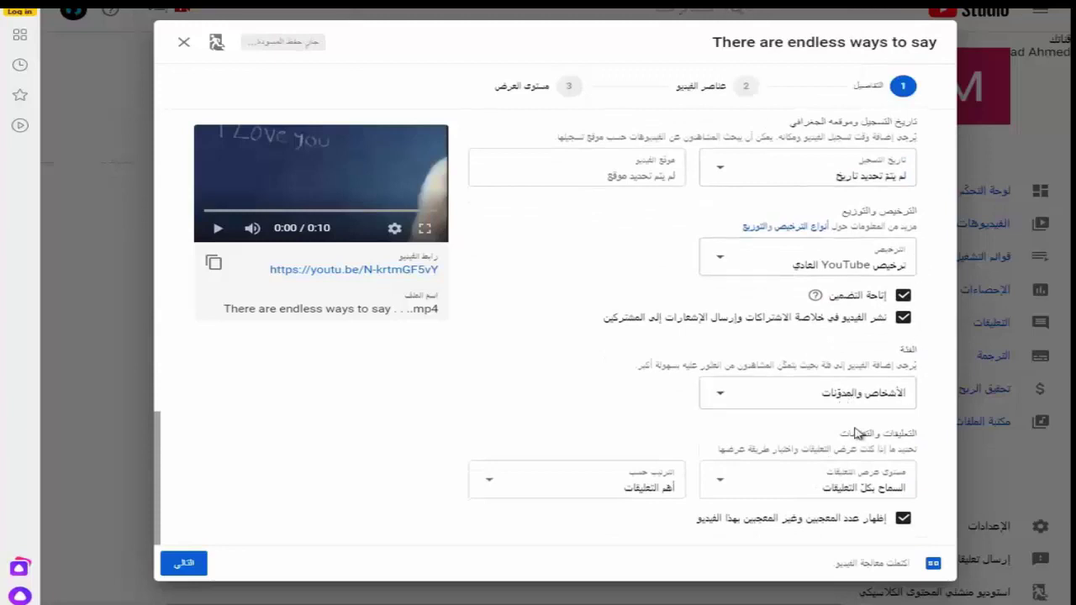
left_click(182, 566)
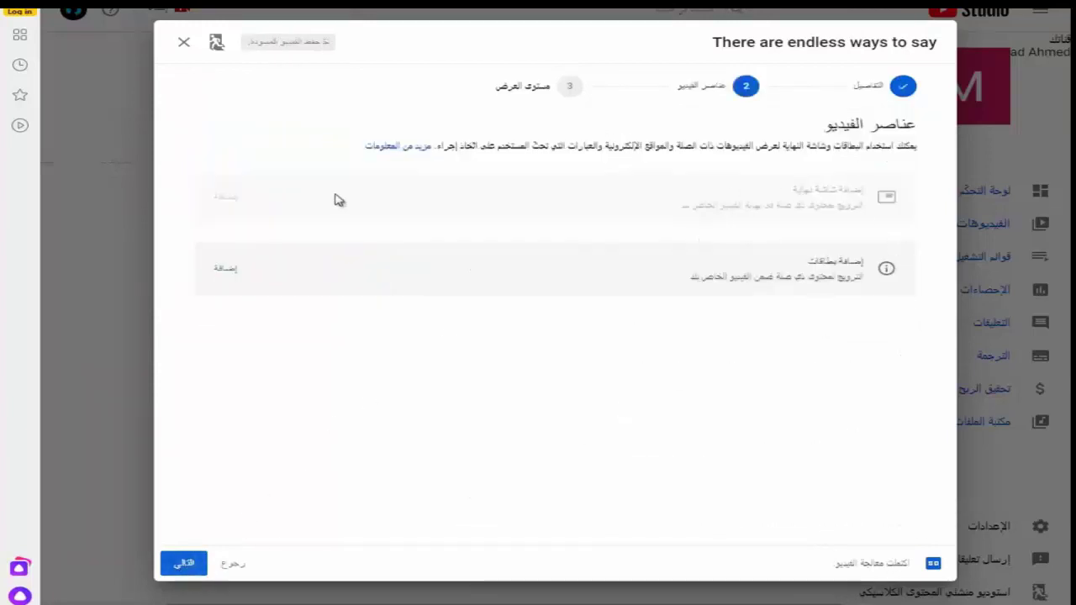
left_click_drag(857, 277, 607, 292)
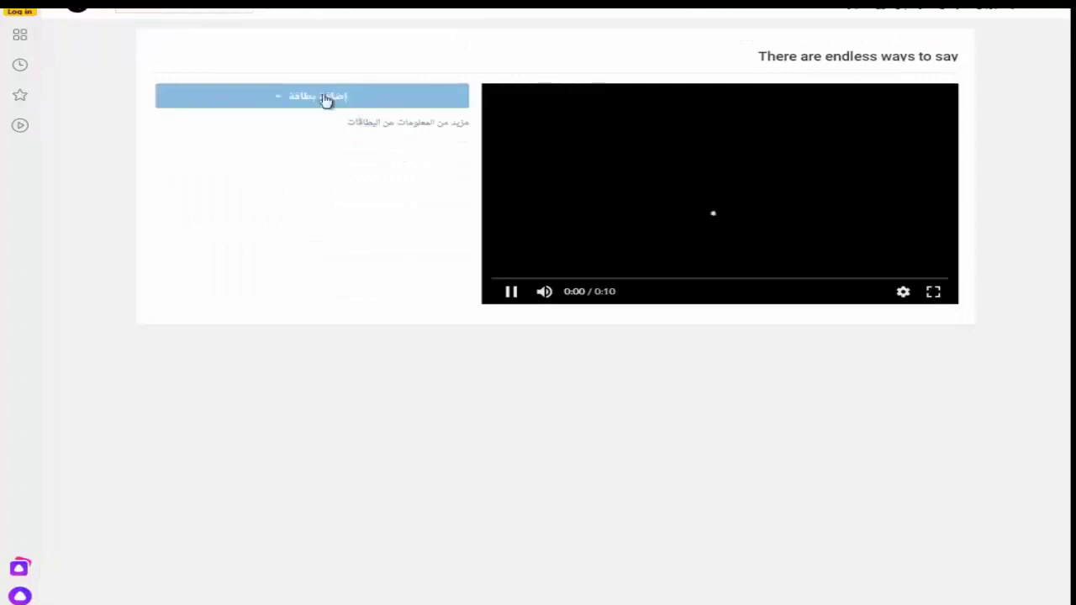
- Examine the card types that can be added to the video: video or playlist, channel, poll and link
left_click(327, 99)
left_click_drag(422, 133, 362, 135)
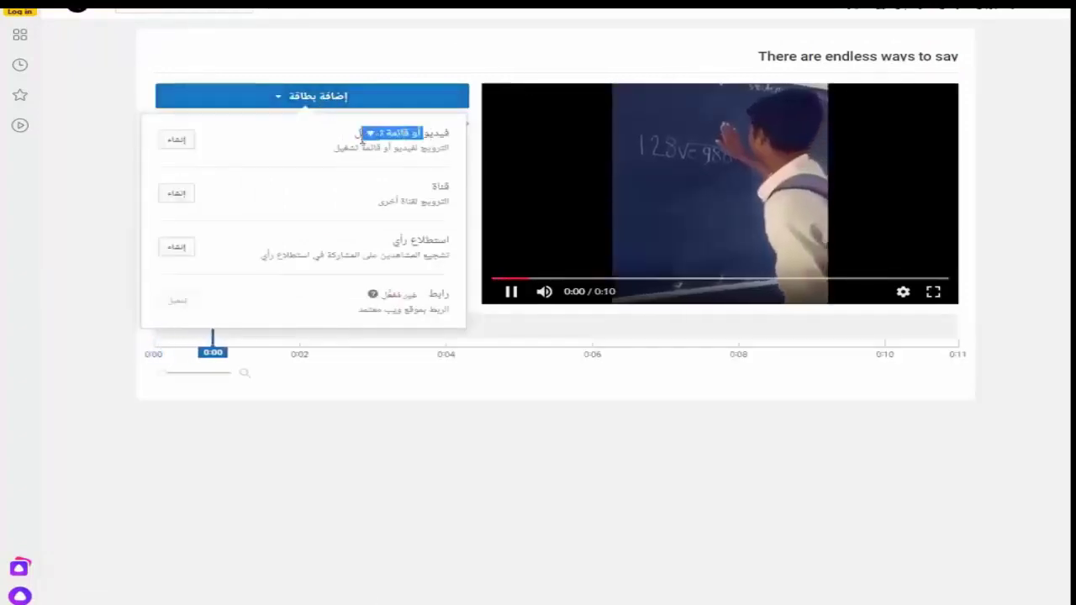
left_click(430, 211)
left_click_drag(403, 240, 373, 257)
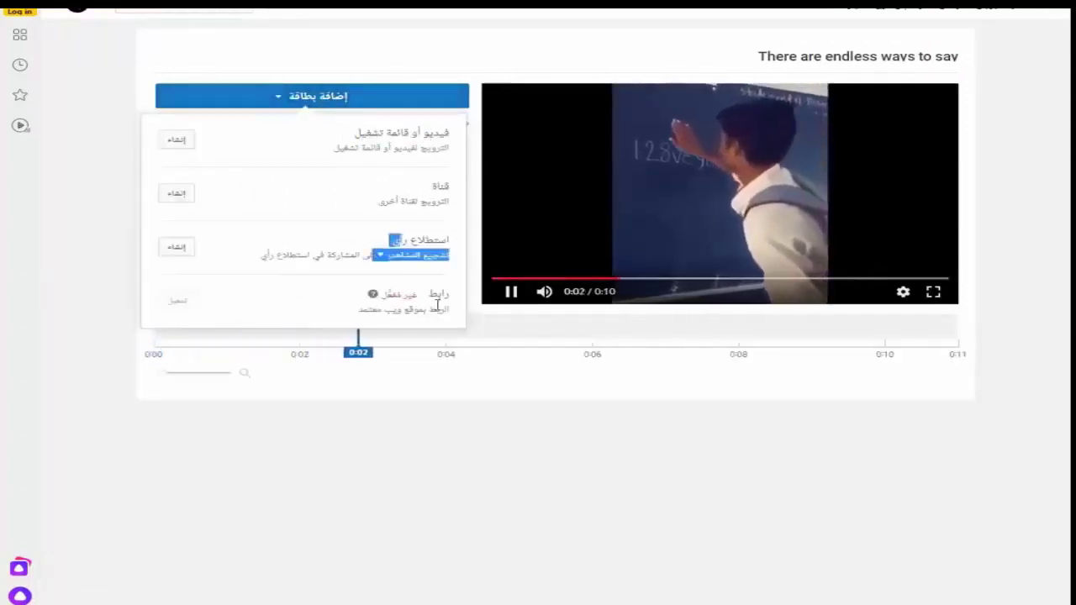
- View the uploads and playlists choices for a video or playlist card, and cancel without creating the card
left_click(177, 142)
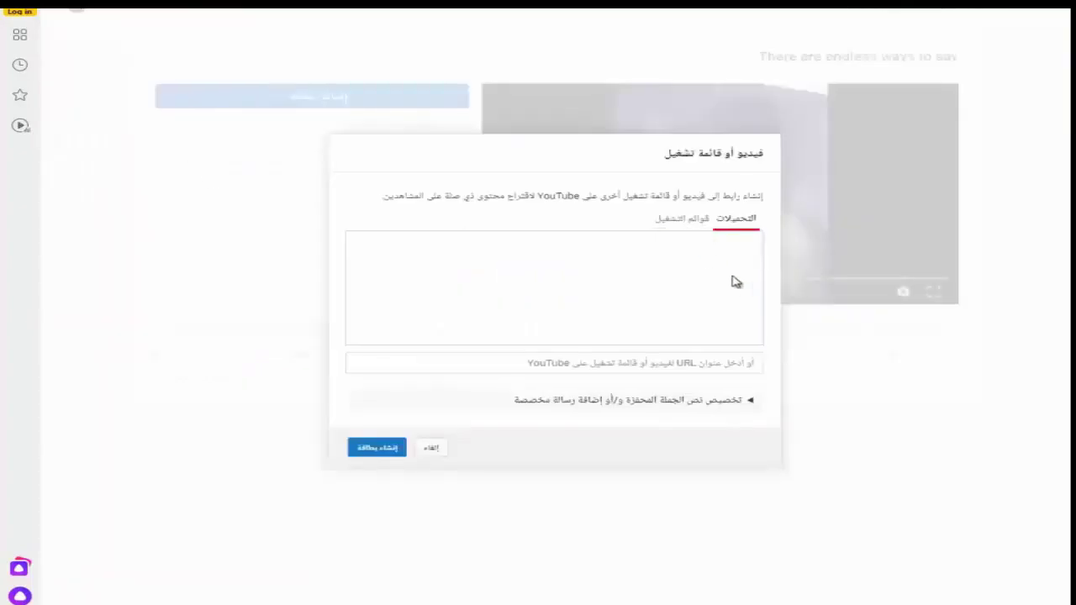
left_click(692, 217)
left_click_drag(692, 218, 612, 313)
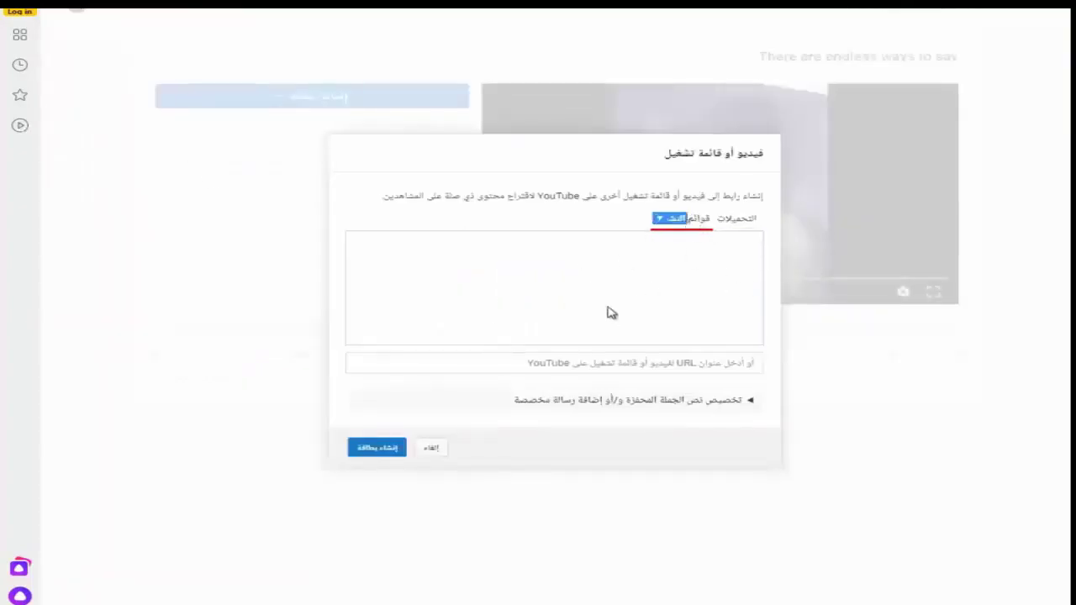
left_click(431, 447)
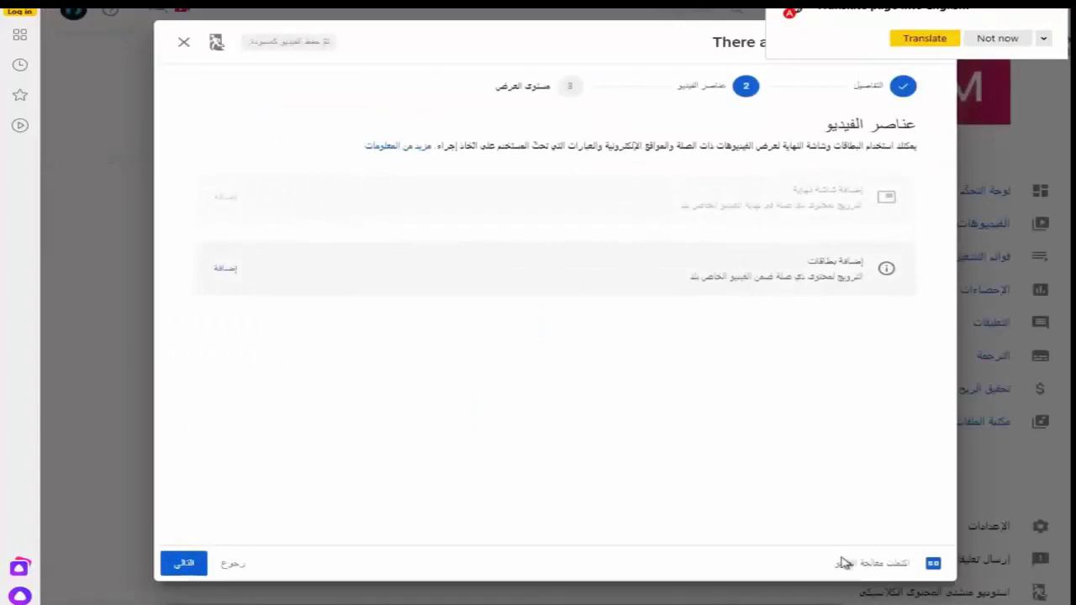
- Proceed to the visibility stage, set the video to public (علني) as an instant premiere, and publish it
left_click_drag(837, 563, 900, 566)
left_click(186, 566)
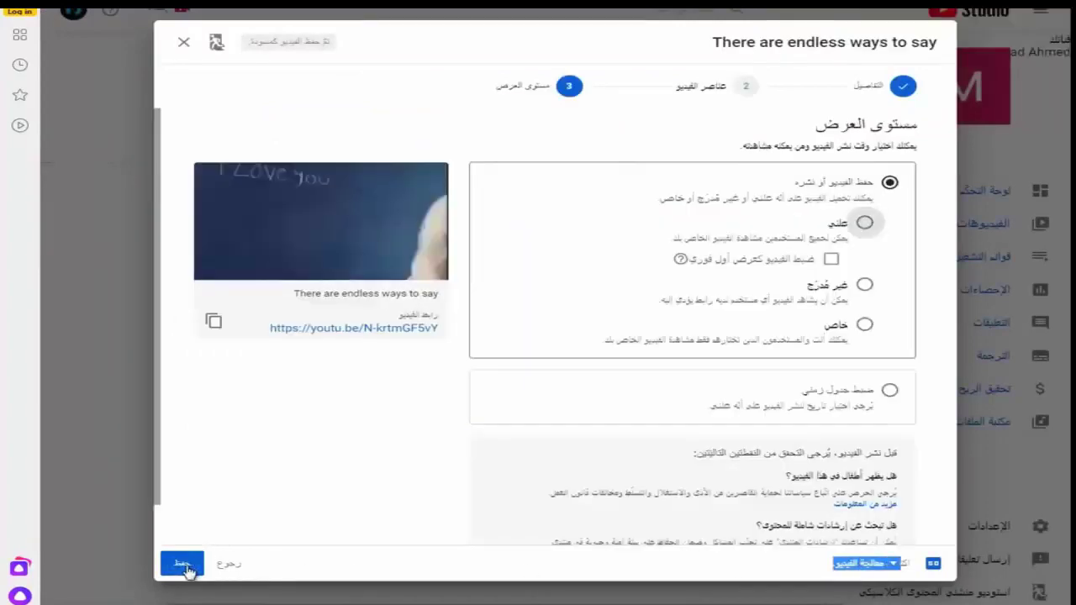
left_click(866, 230)
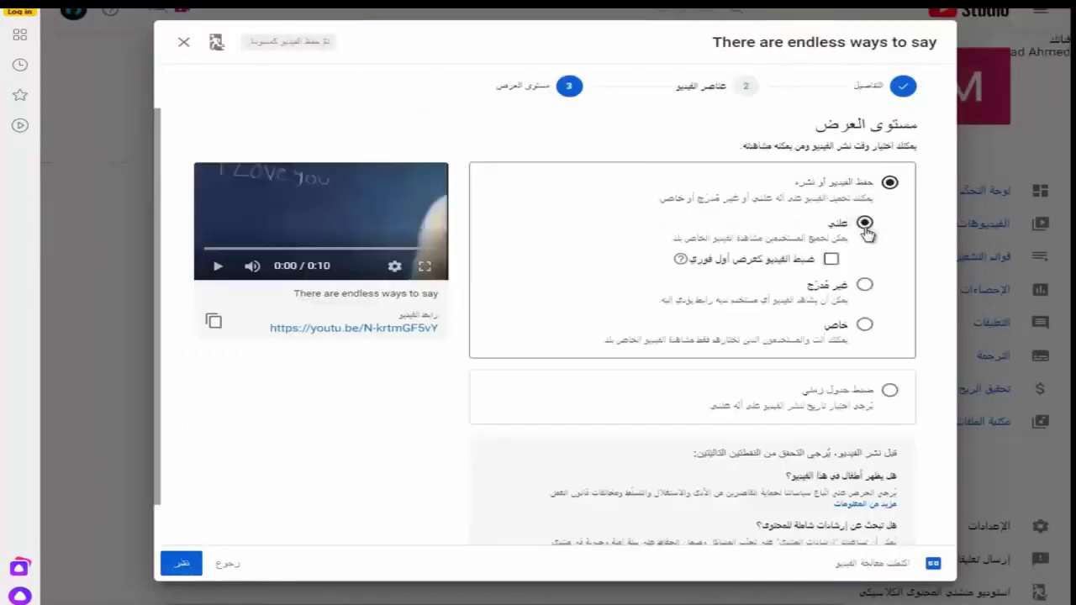
left_click(831, 261)
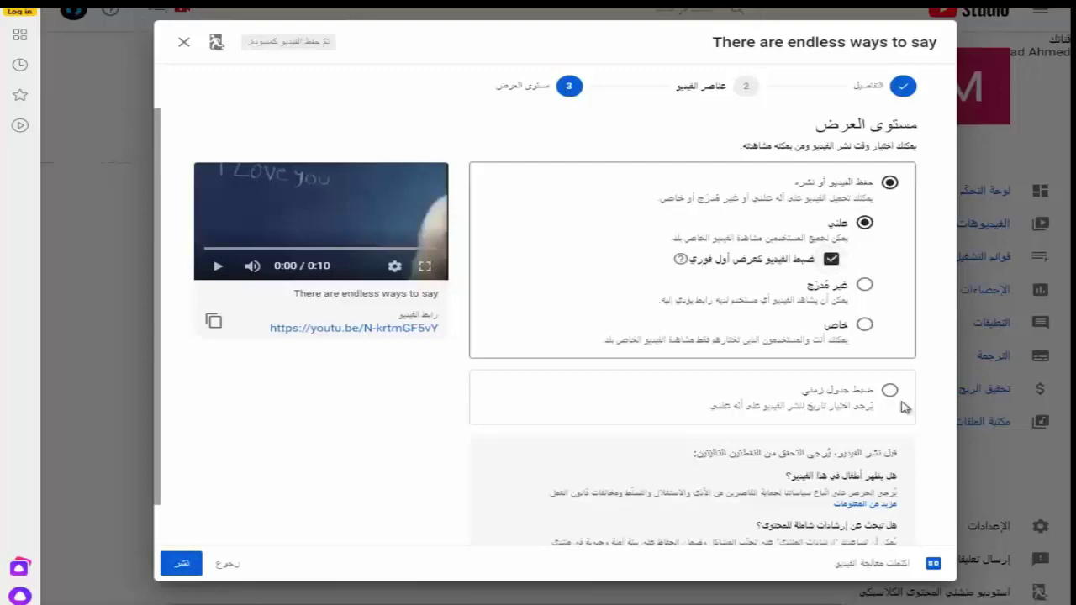
scroll(902, 417, "down", 1)
left_click(186, 566)
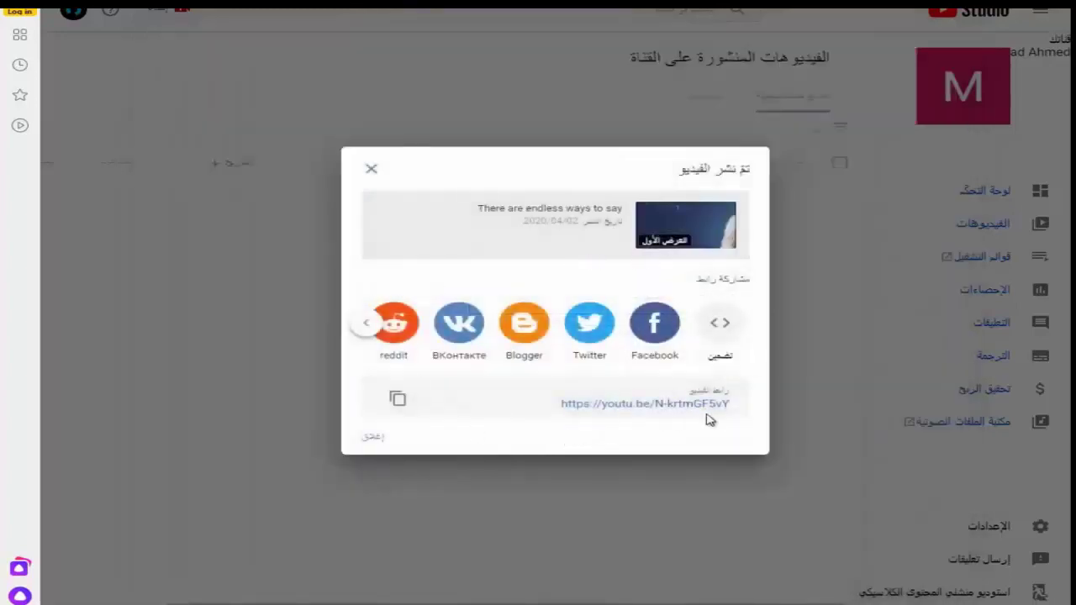
- Copy the published video's link and look through the social networks and services it can be shared to
left_click(396, 402)
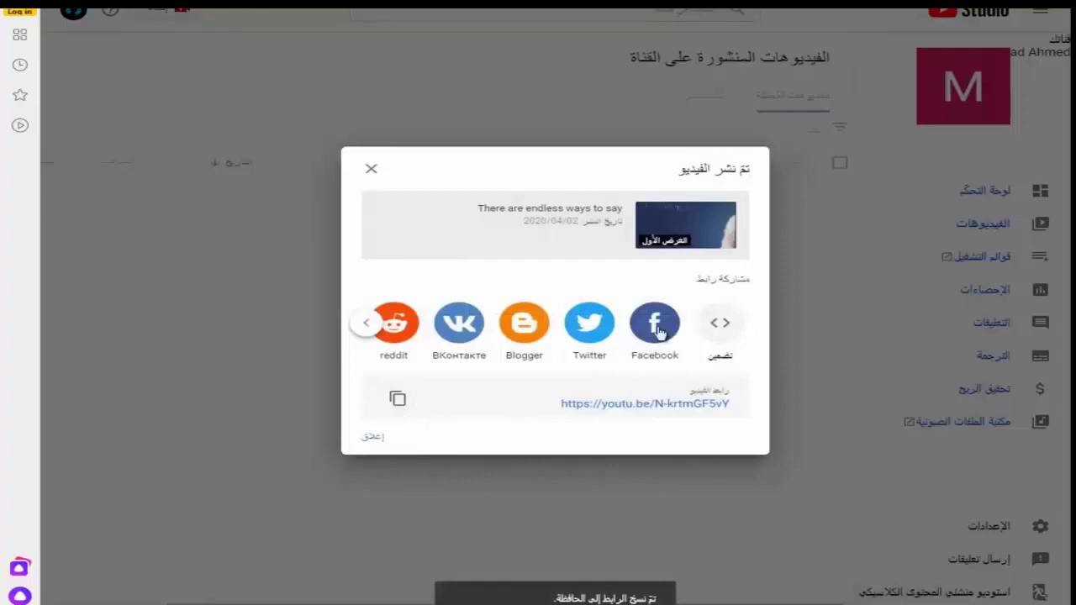
left_click(656, 330)
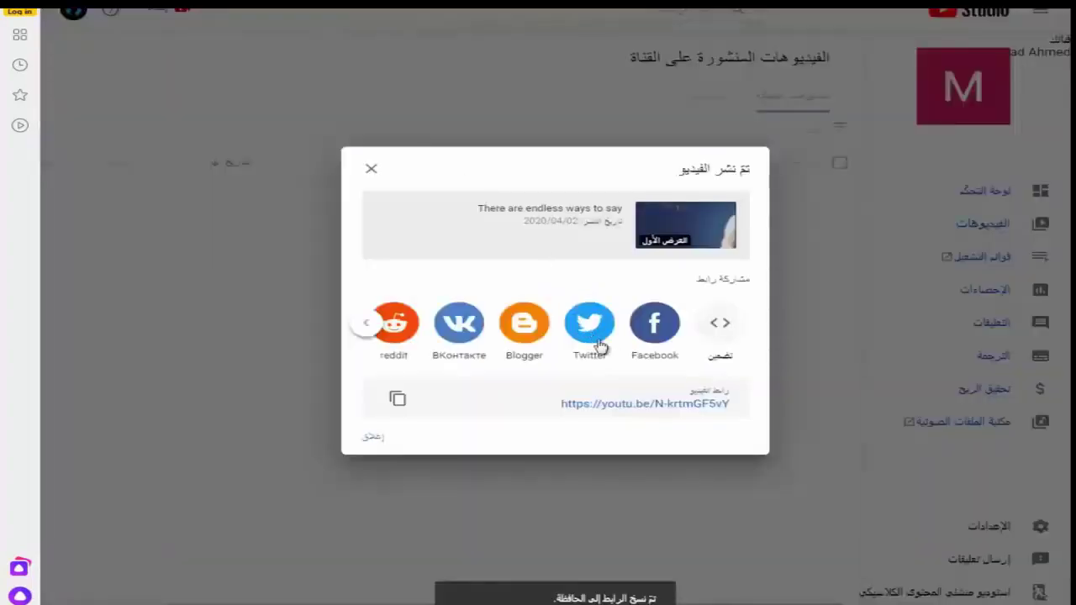
left_click(599, 340)
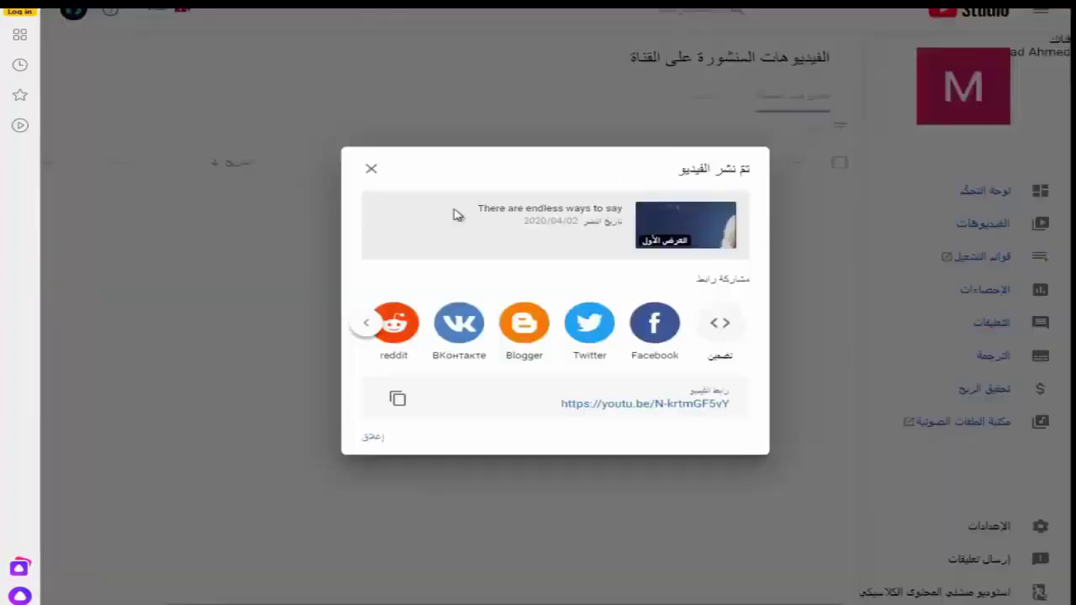
left_click(528, 345)
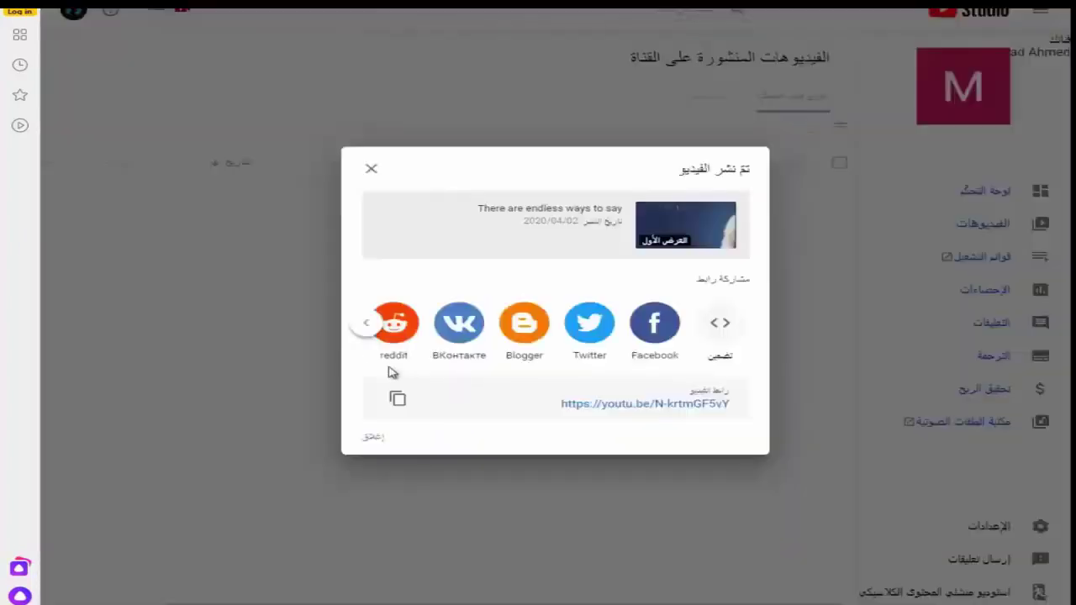
left_click(366, 324)
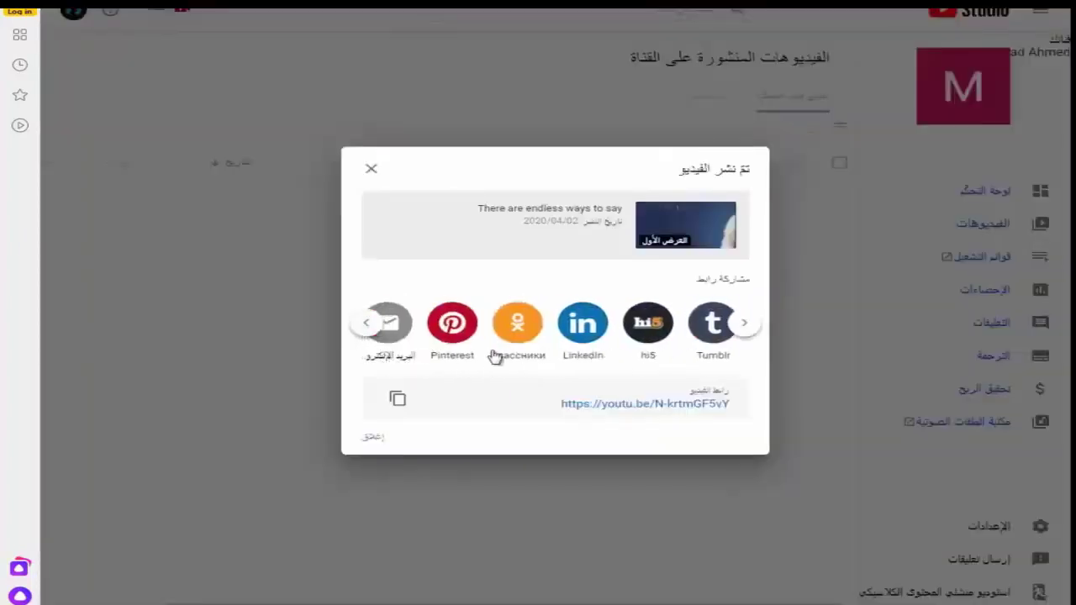
left_click(365, 326)
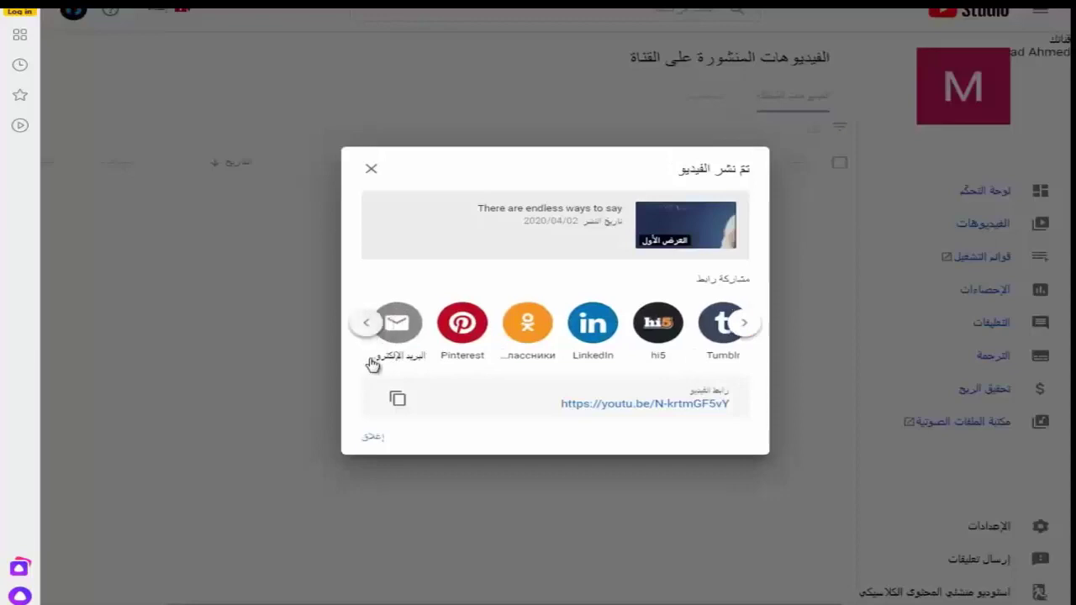
- Close the sharing dialog of the published video and open the channel's own page
left_click(371, 450)
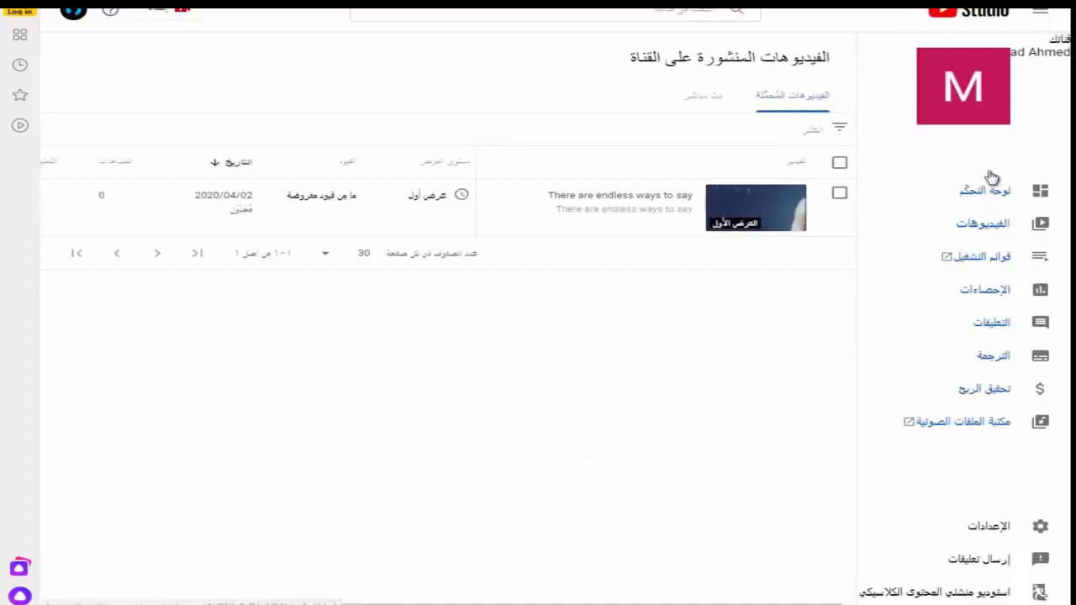
left_click(76, 11)
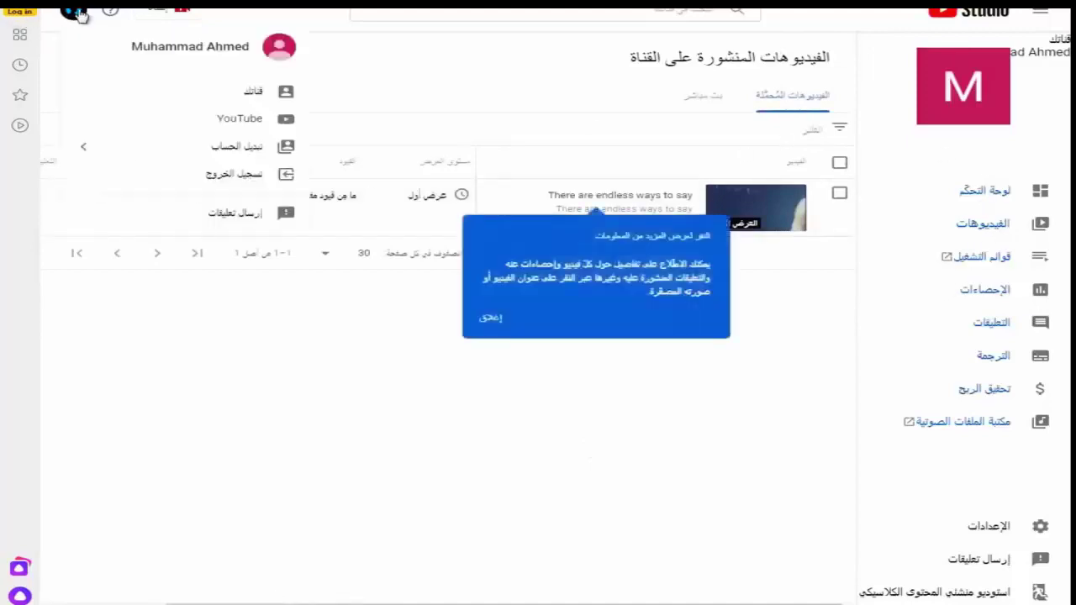
left_click(255, 95)
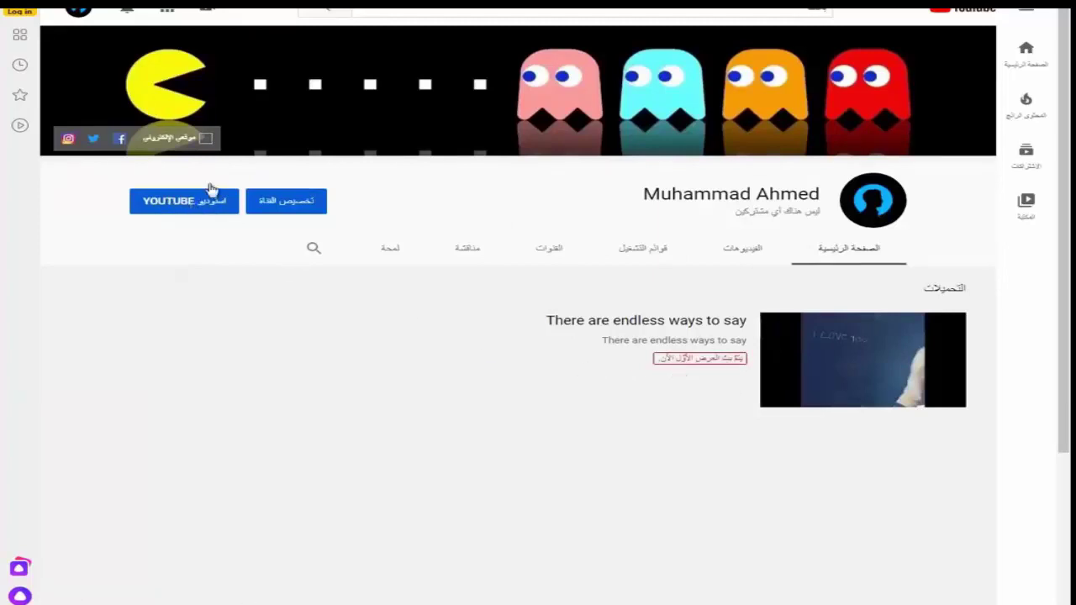
- Return from the channel page to YouTube Studio, dismissing the translation offer and the tip about inviting team members
left_click(76, 10)
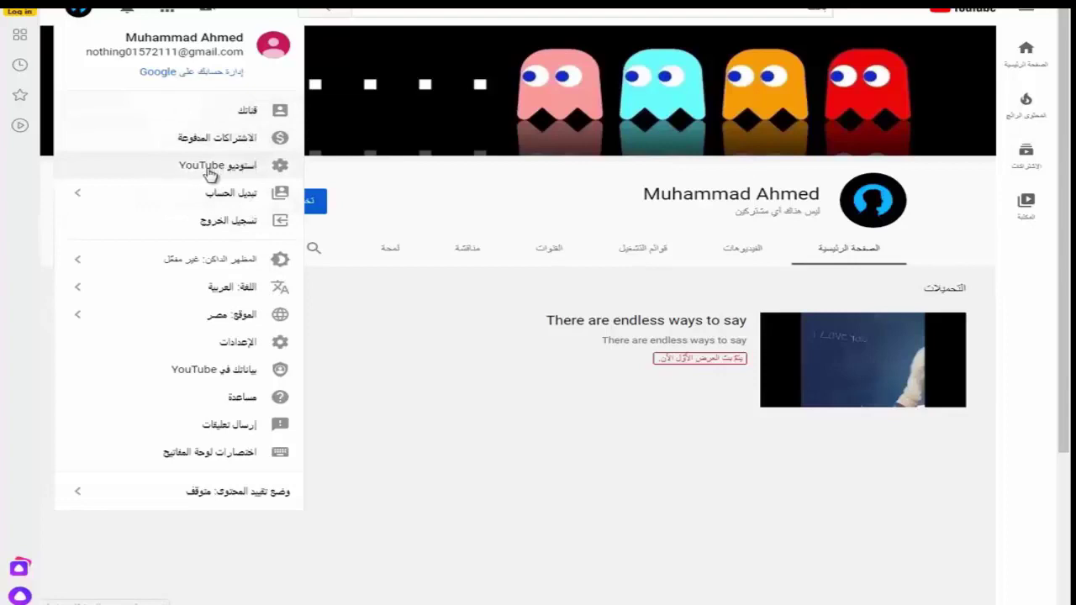
left_click(238, 168)
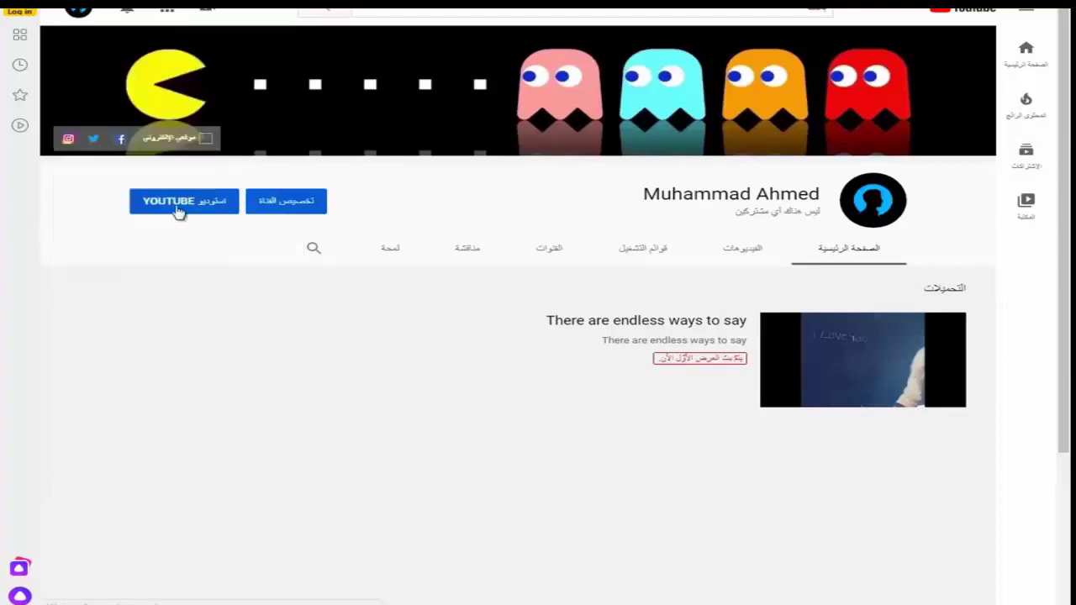
left_click(165, 213)
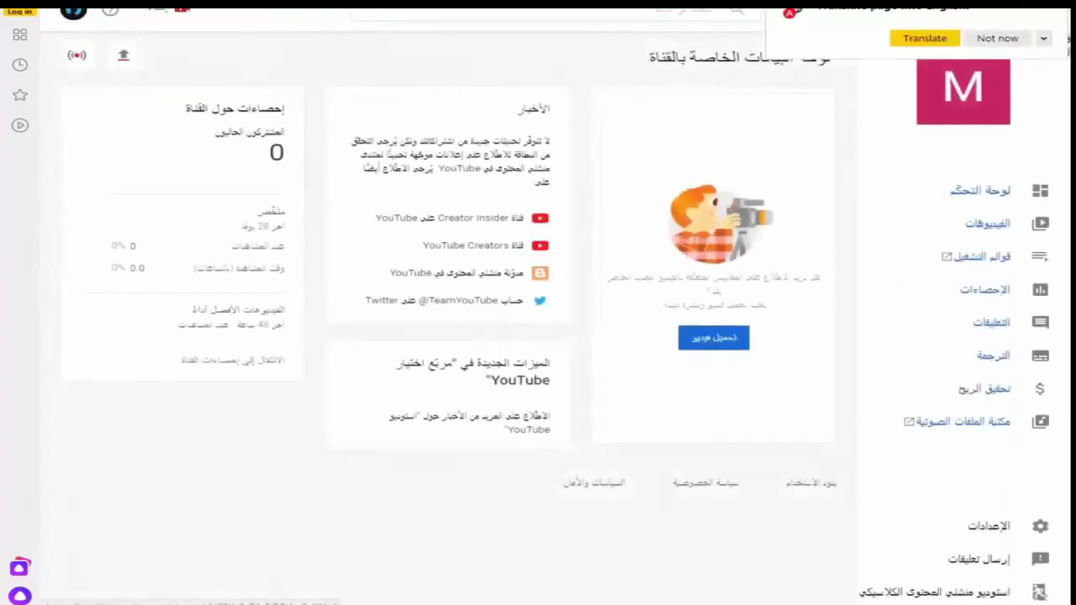
left_click(997, 39)
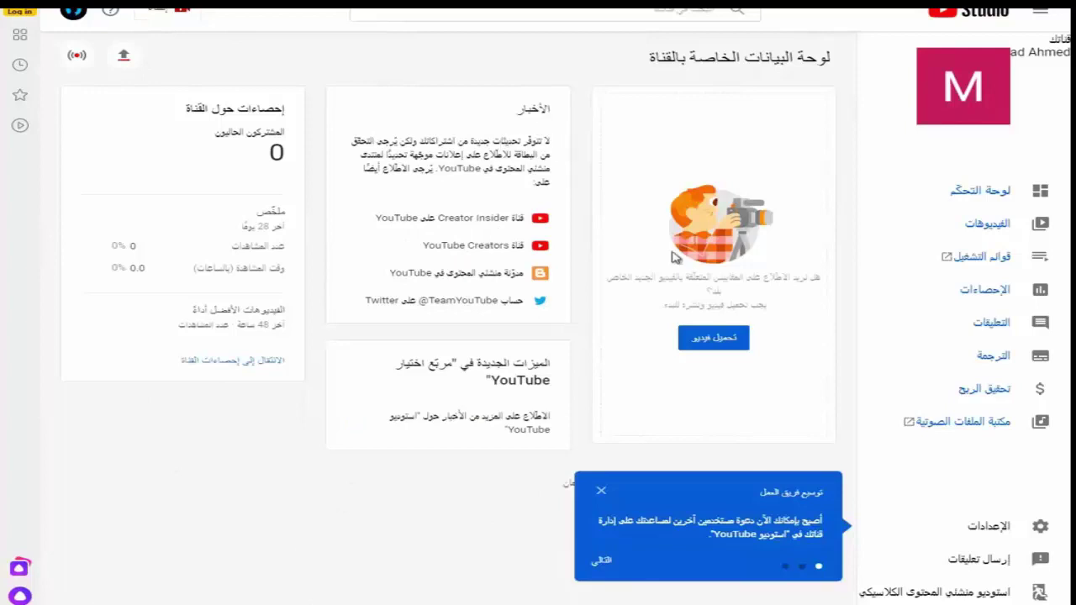
left_click(602, 491)
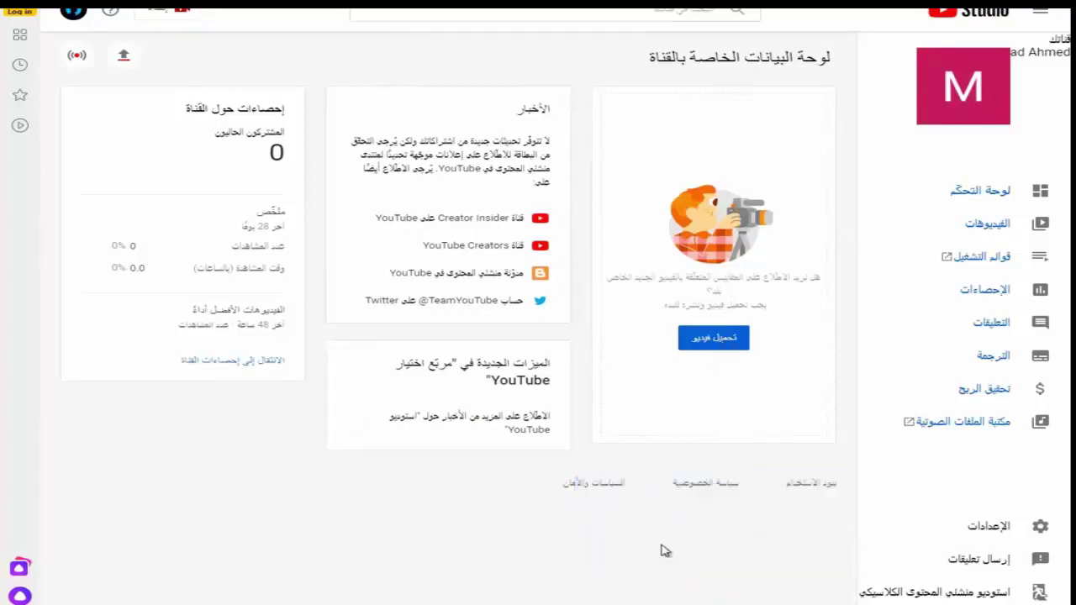
- Examine the channel statistics on the dashboard: subscribers, views, watch time and top-performing videos
left_click_drag(277, 311, 202, 322)
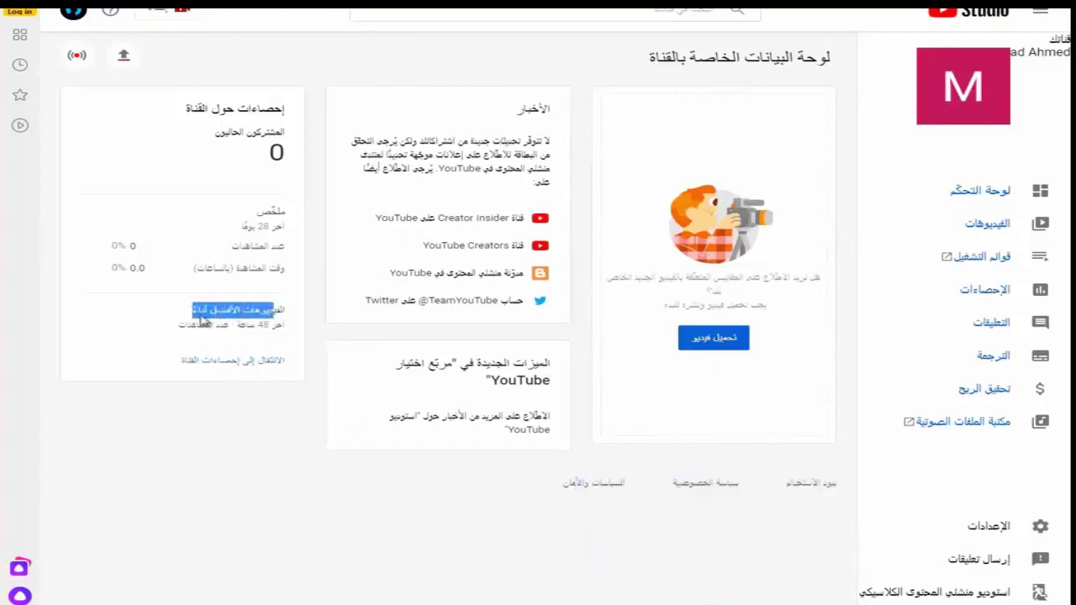
left_click(277, 228)
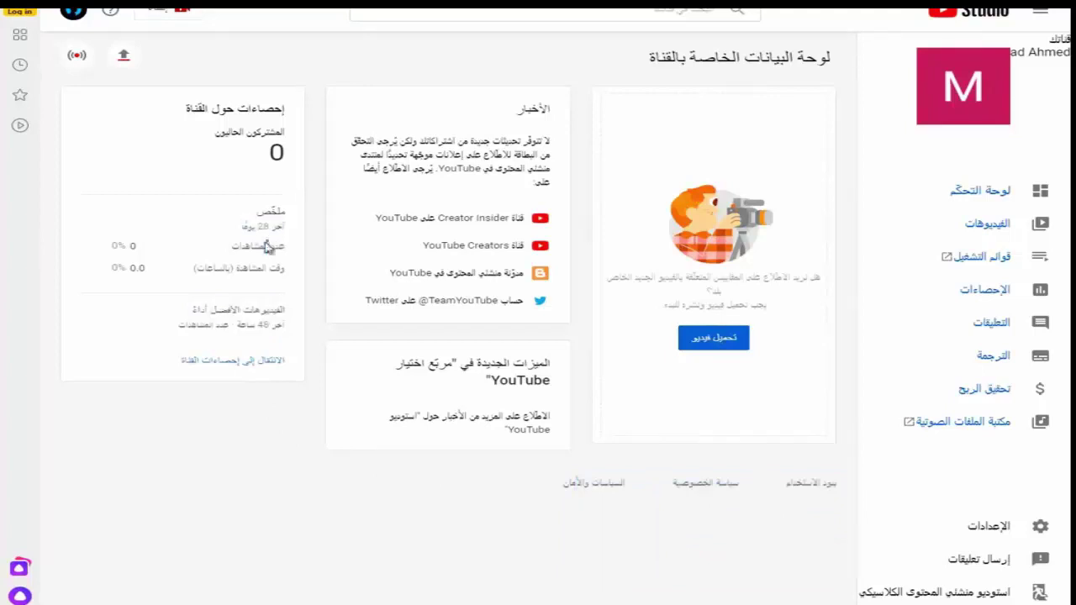
left_click_drag(125, 245, 151, 268)
left_click_drag(258, 175, 249, 154)
left_click(284, 155)
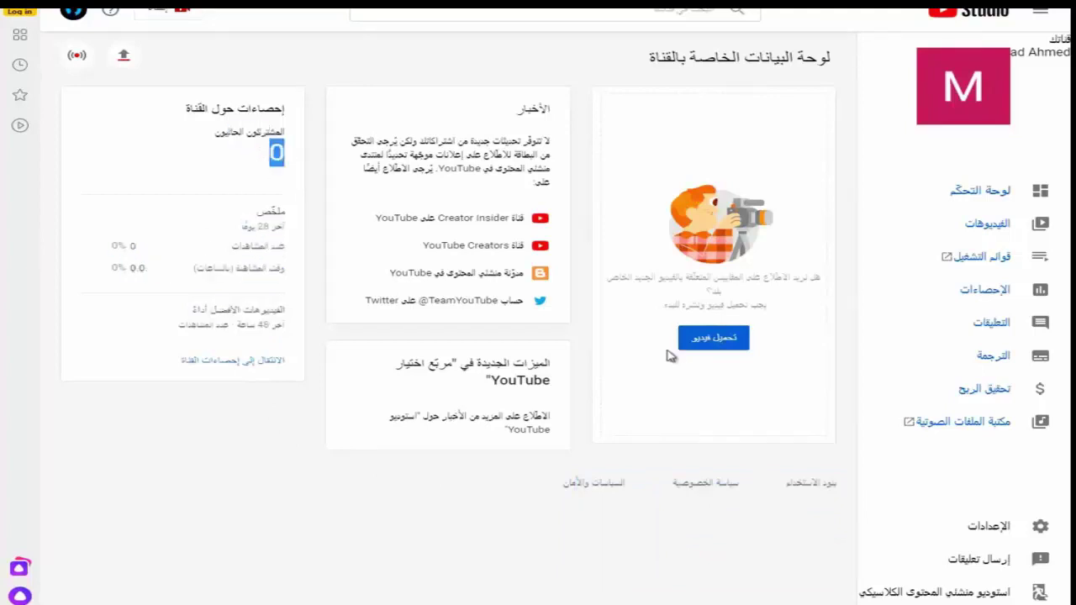
- Open the channel's monetization page and read the YouTube Partner Program requirements for subscribers and public watch hours
left_click(988, 396)
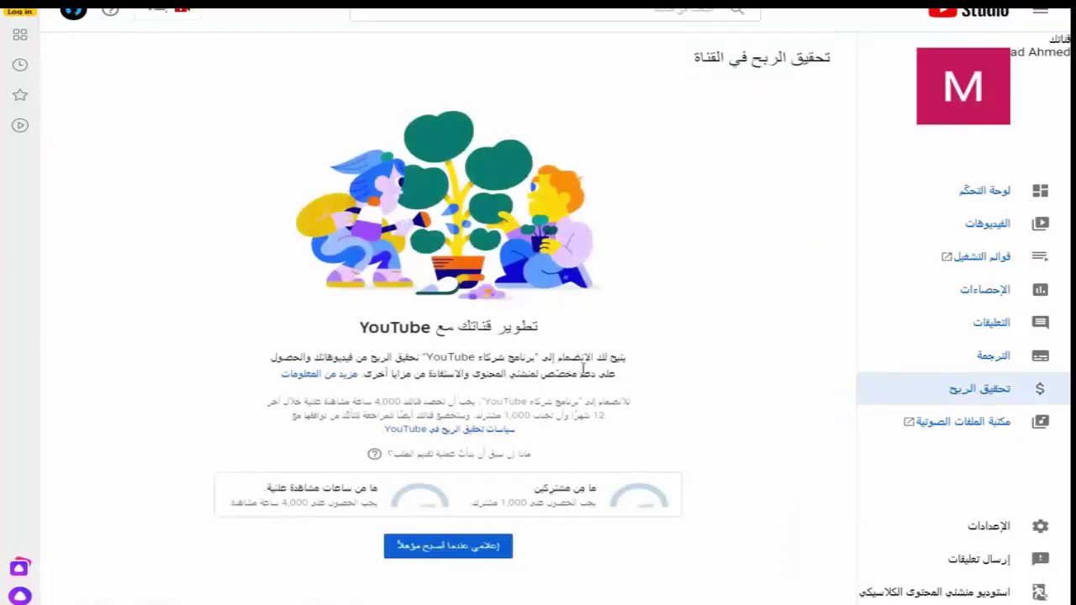
left_click_drag(624, 358, 256, 449)
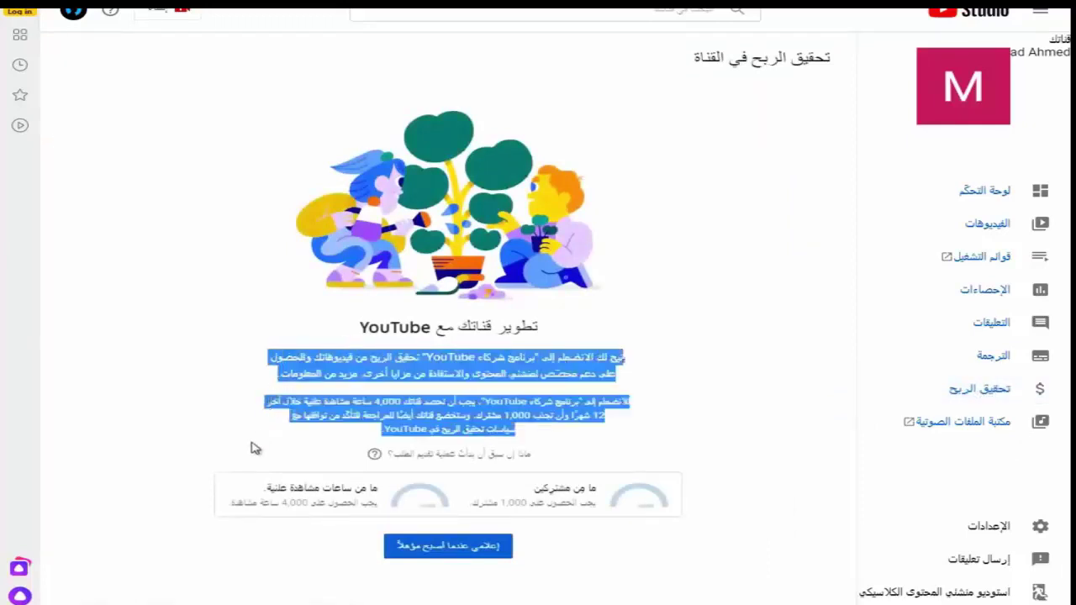
left_click_drag(478, 453, 329, 459)
left_click(541, 445)
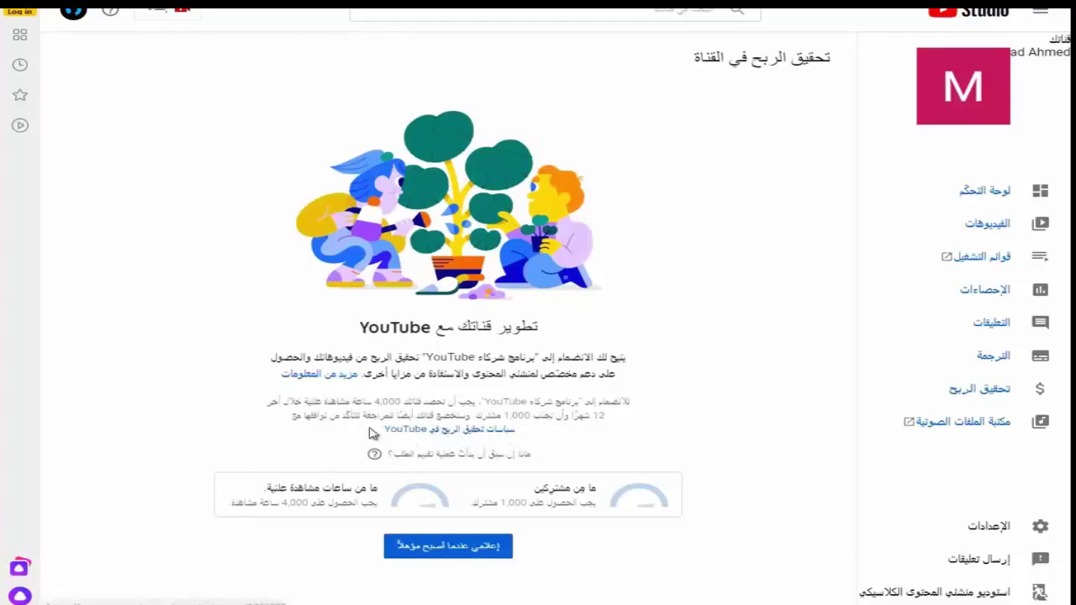
left_click_drag(383, 434, 571, 435)
left_click(602, 520)
left_click_drag(598, 498, 471, 507)
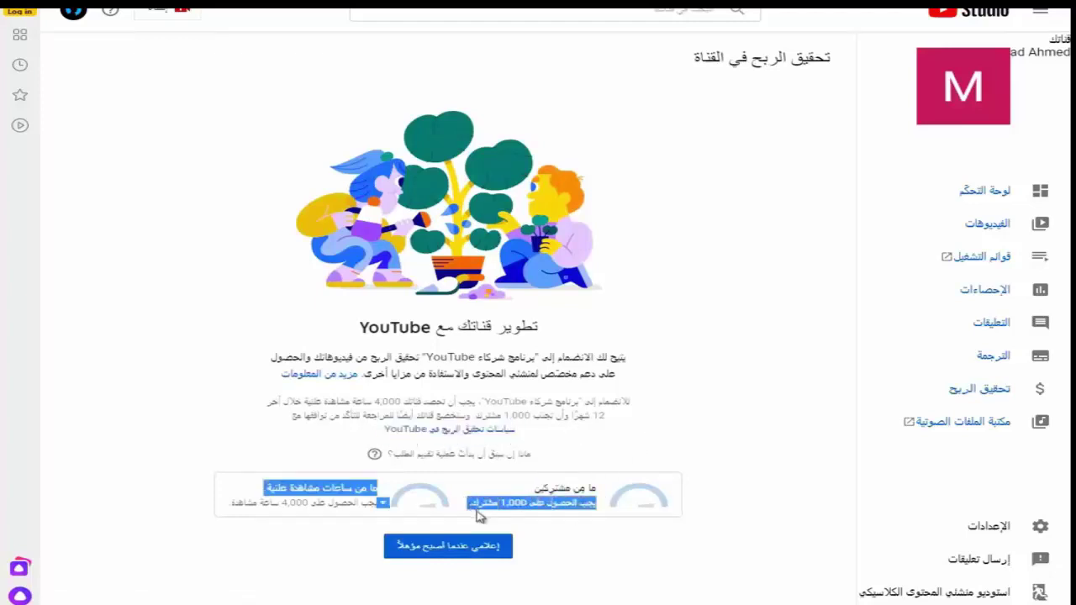
left_click(481, 512)
double_click(499, 503)
left_click(505, 523)
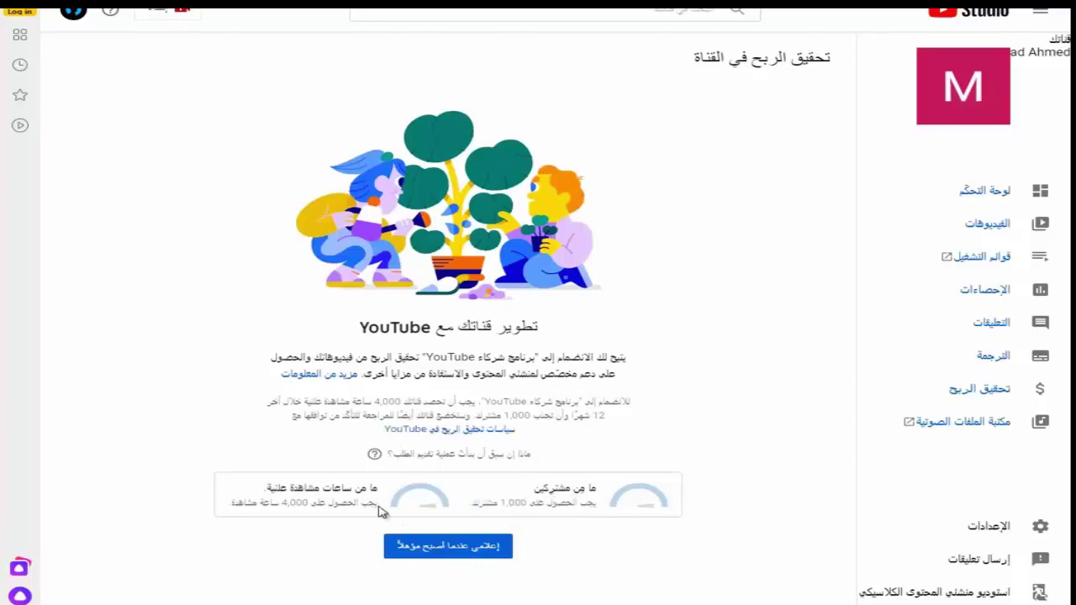
left_click_drag(379, 504, 264, 504)
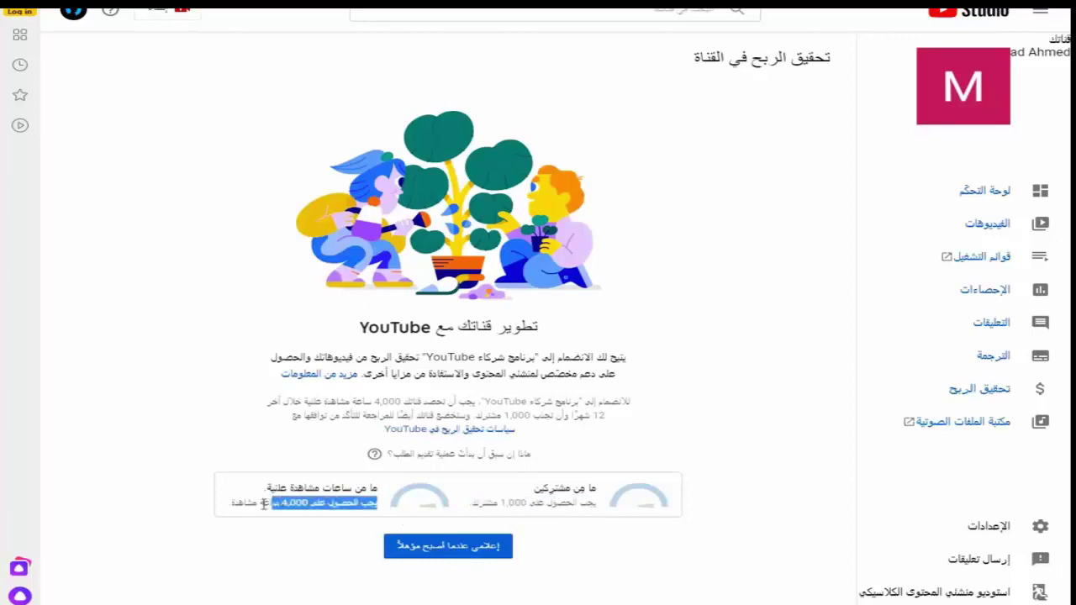
left_click(301, 542)
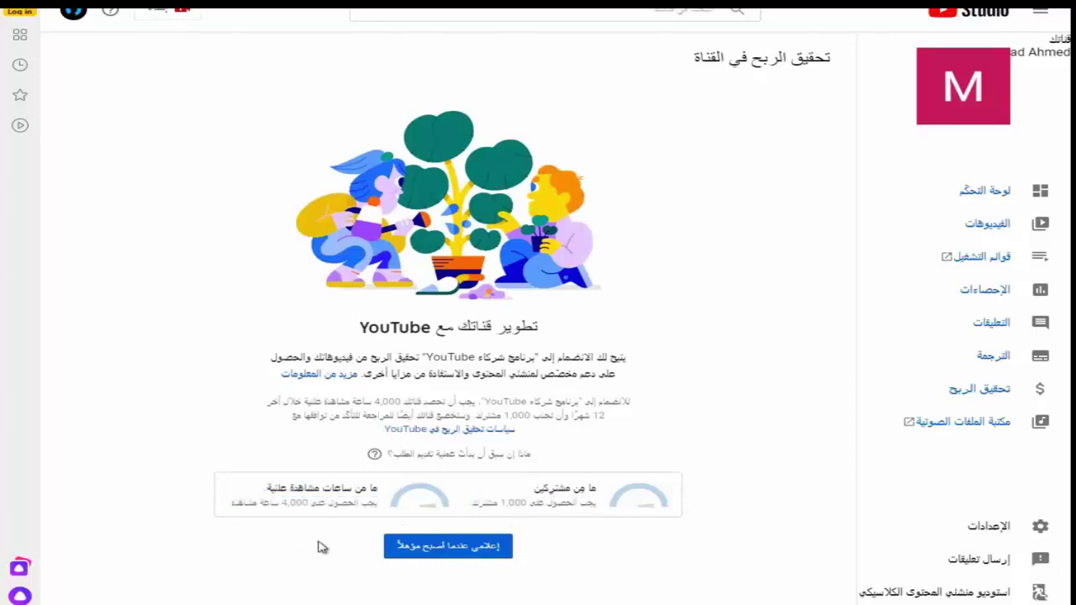
- Request a notification for when the channel becomes eligible for monetization, and return to the channel dashboard
left_click(461, 547)
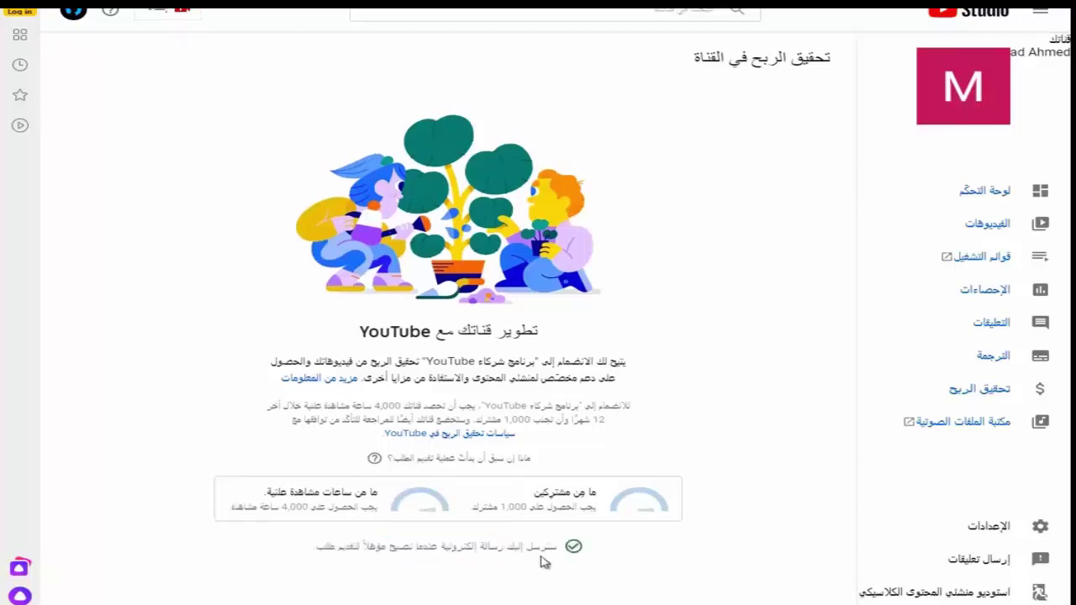
left_click_drag(562, 548, 294, 555)
left_click(375, 572)
left_click(997, 195)
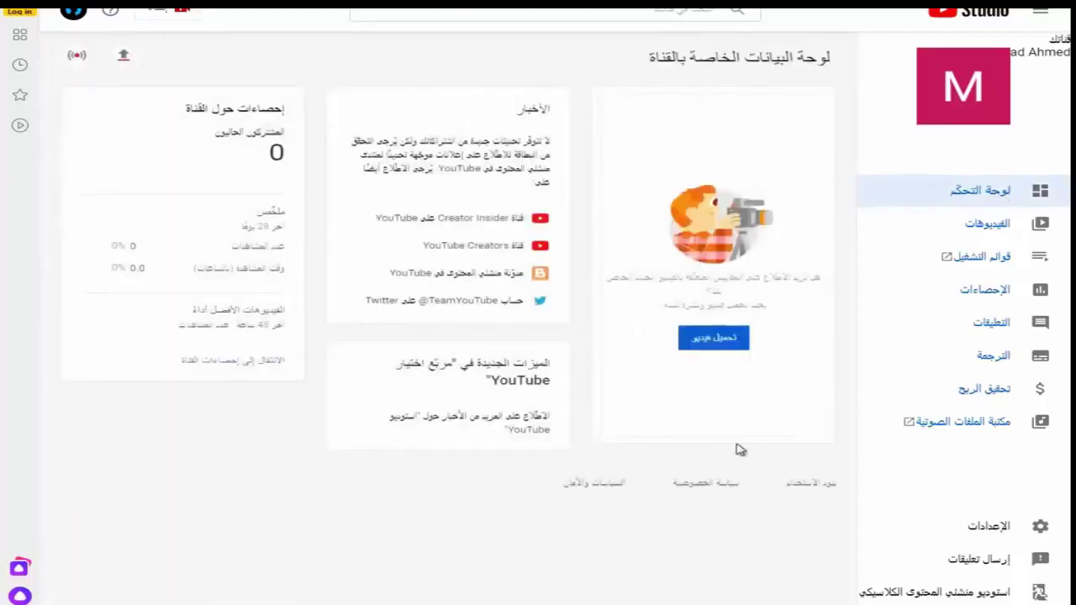